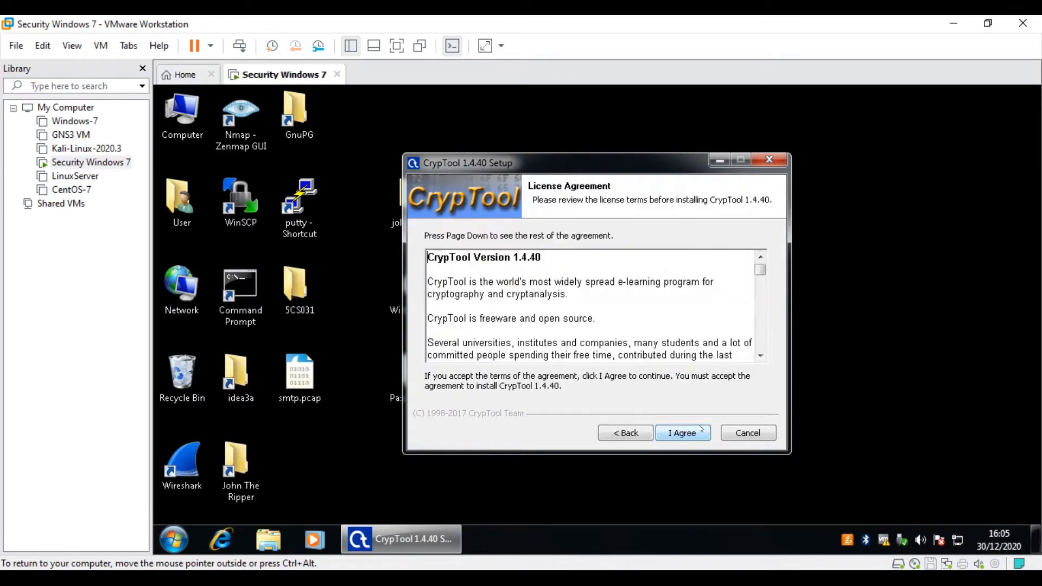
- Accept the license and install CrypTool 1.4.40 for all users into C:\Program Files\CrypTool, skipping the readme
click(699, 434)
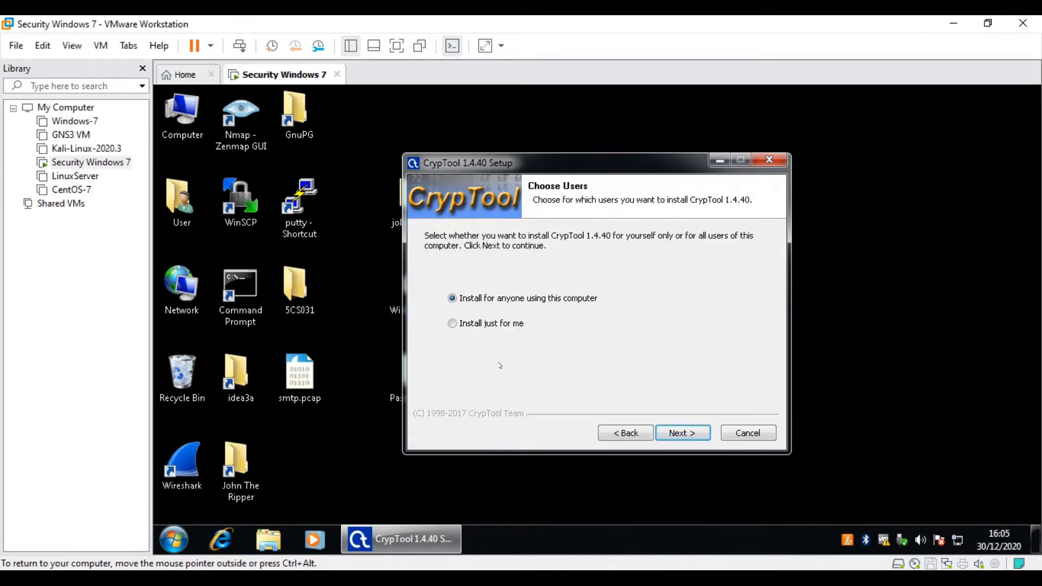
click(691, 436)
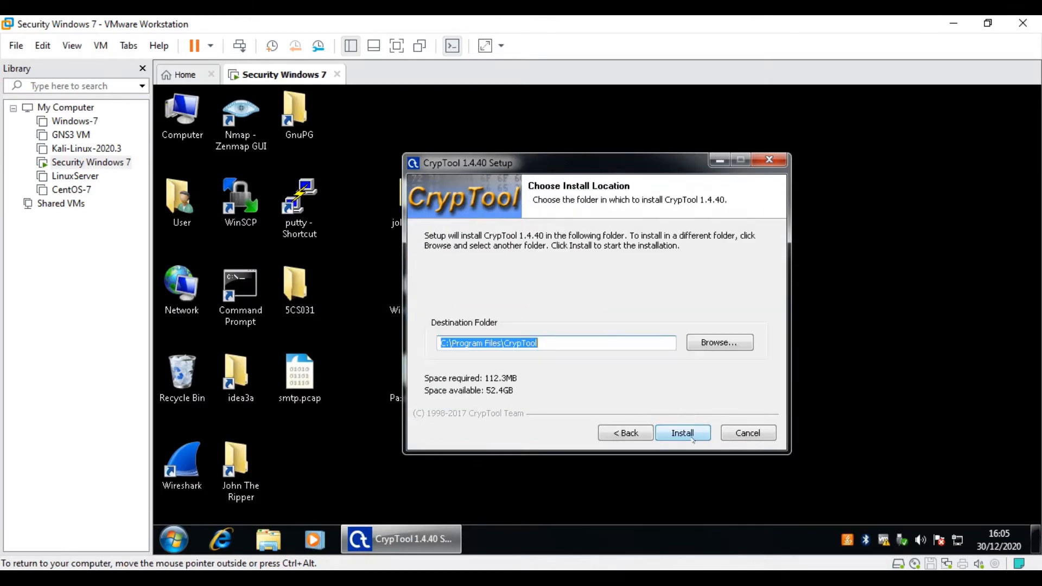
click(693, 439)
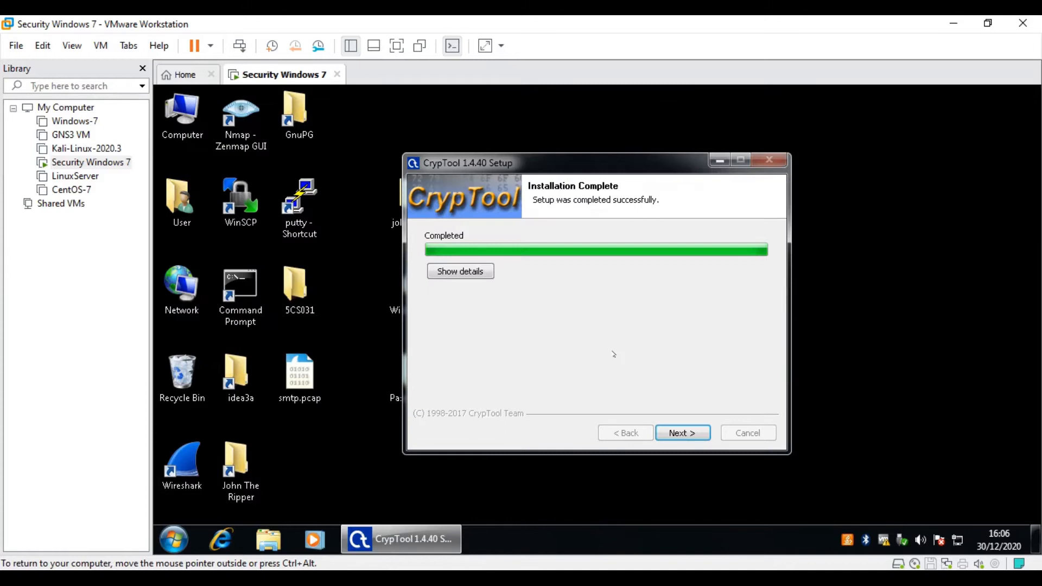
click(695, 437)
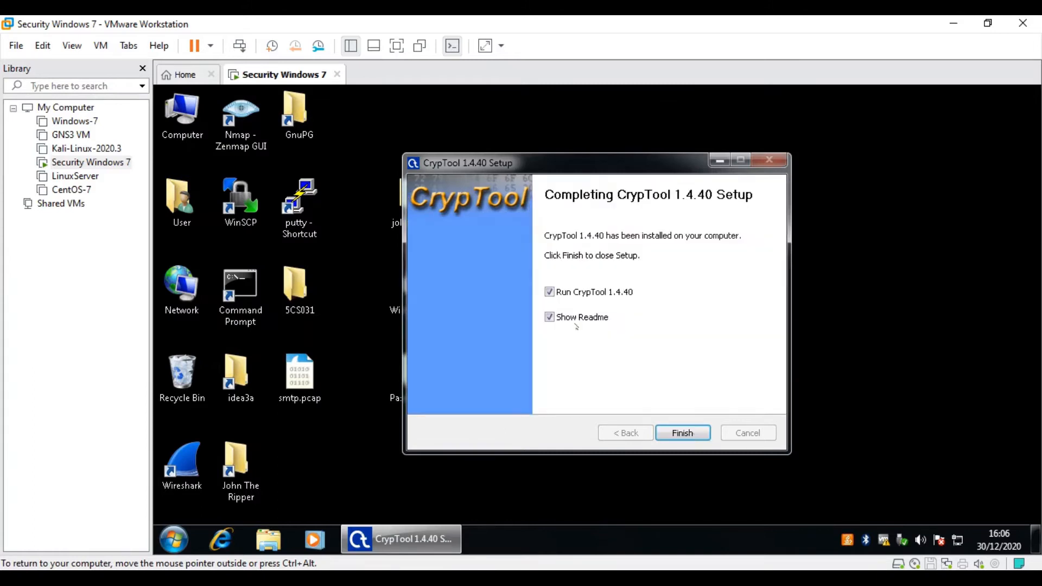
click(553, 319)
click(682, 433)
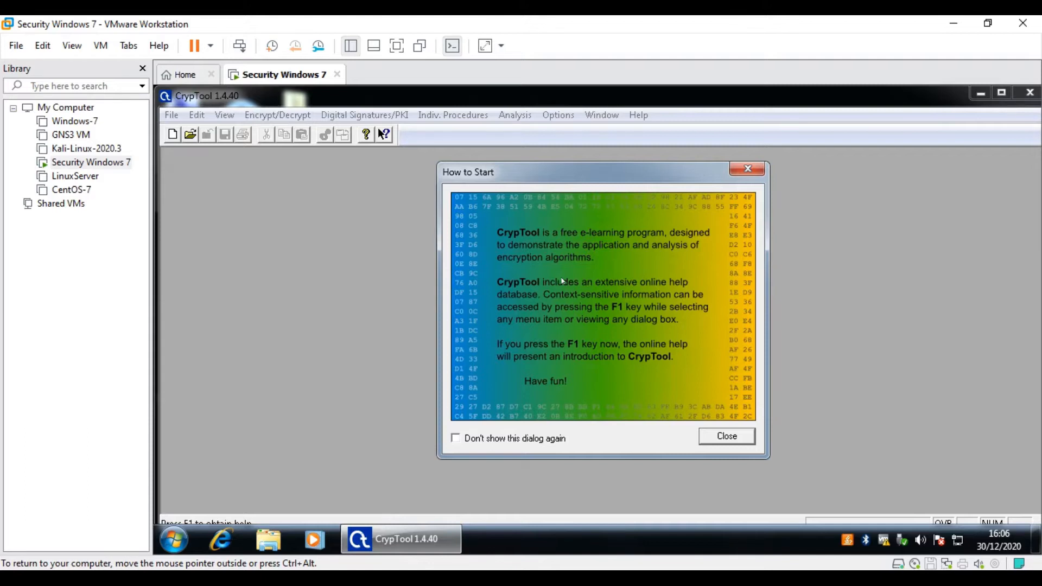
- Dismiss the How to Start dialog and replace startingexample-en.txt's text with 'Hello World !!!'
click(747, 169)
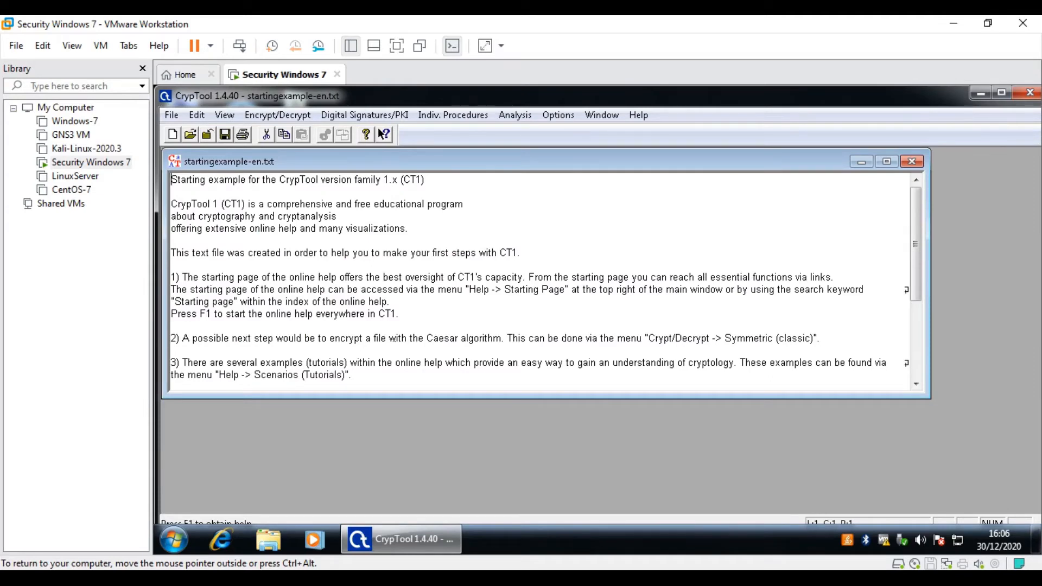
drag(351, 380, 170, 178)
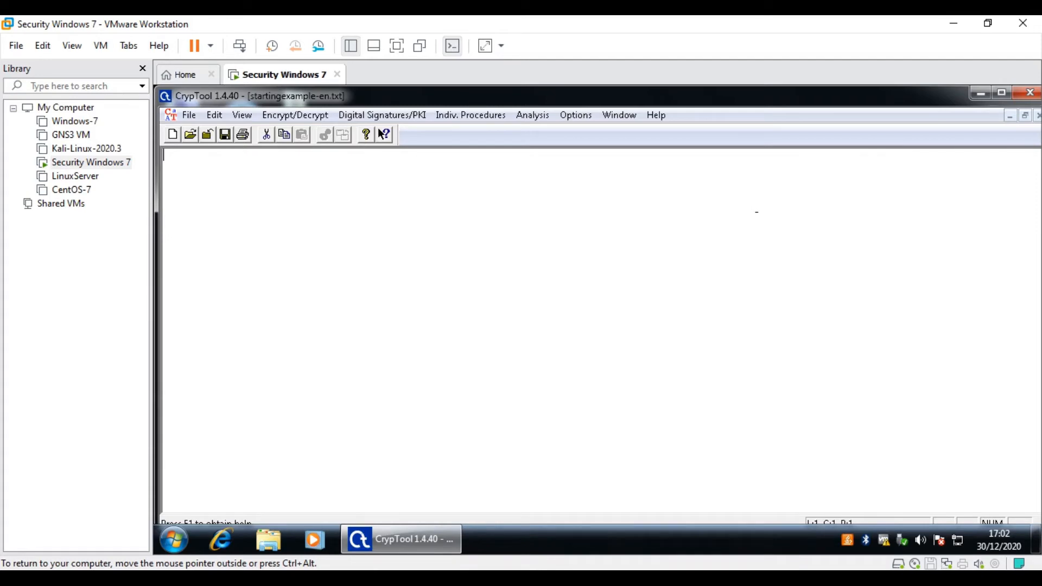
text(Hello World !!!)
click(293, 115)
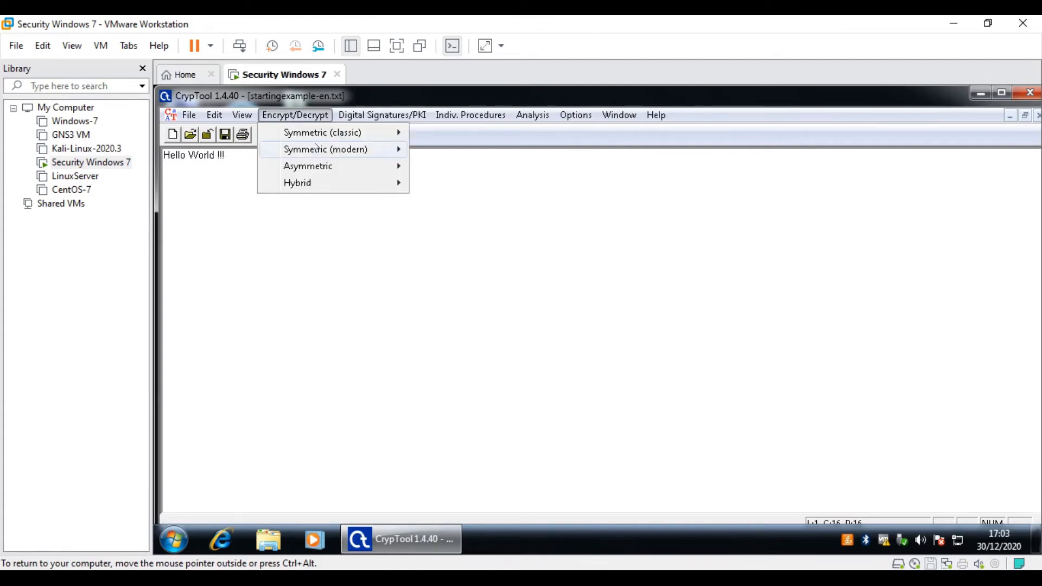
- Bring up the Encrypt/Decrypt > Symmetric (modern) submenu containing RC4
mouse_move(316, 150)
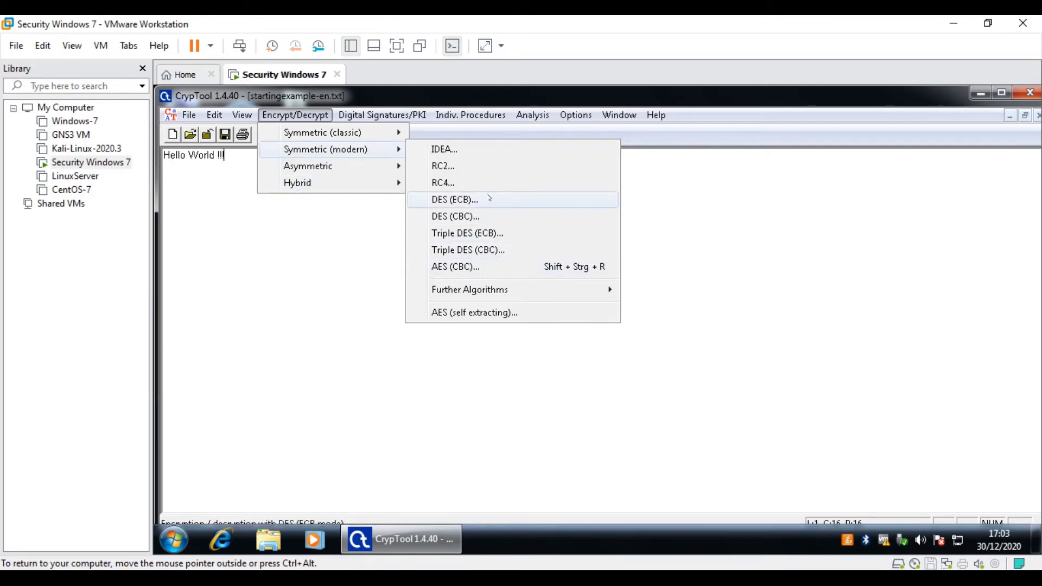
mouse_move(378, 135)
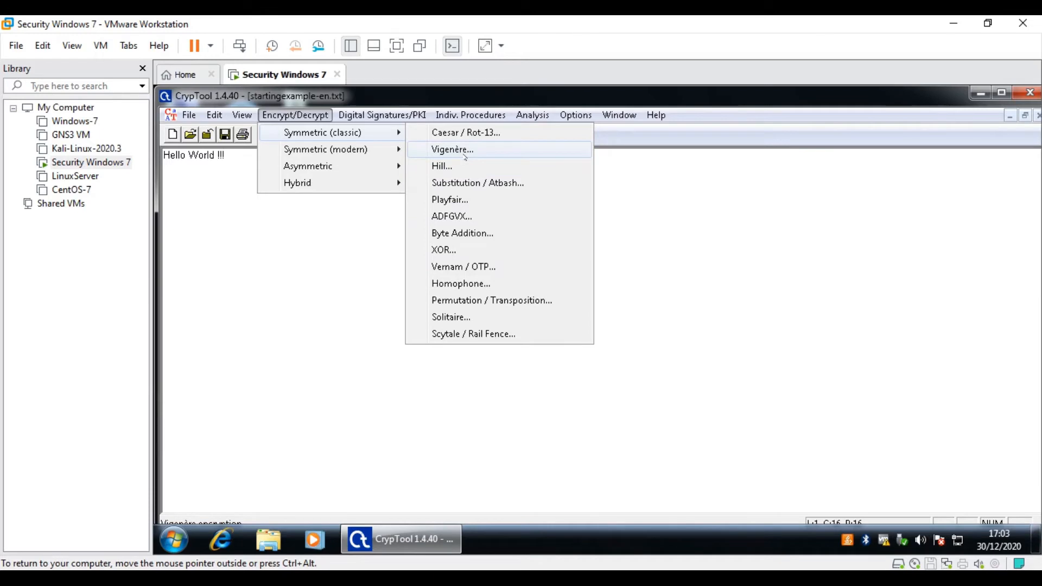
mouse_move(305, 173)
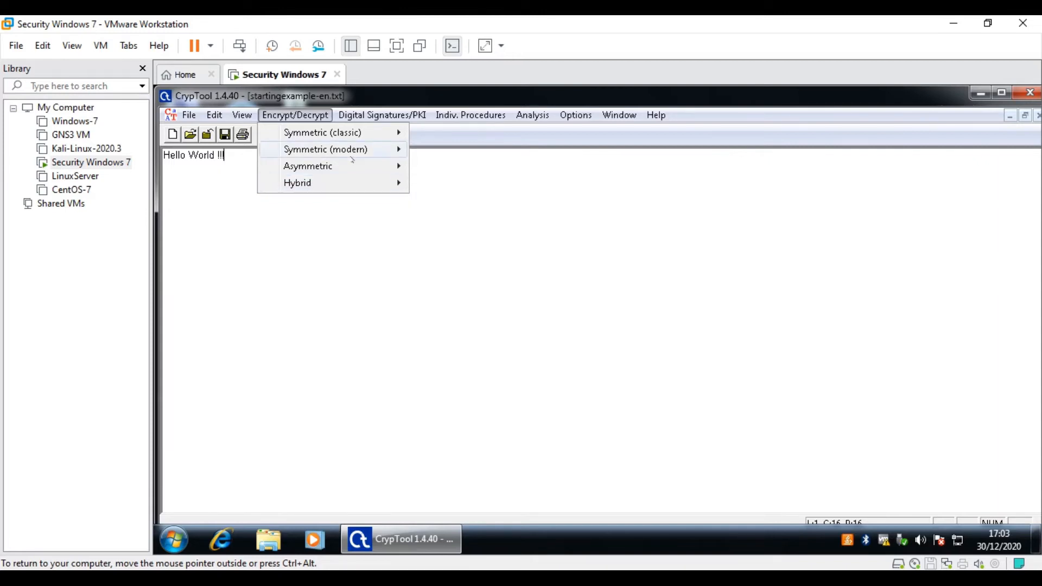
mouse_move(352, 159)
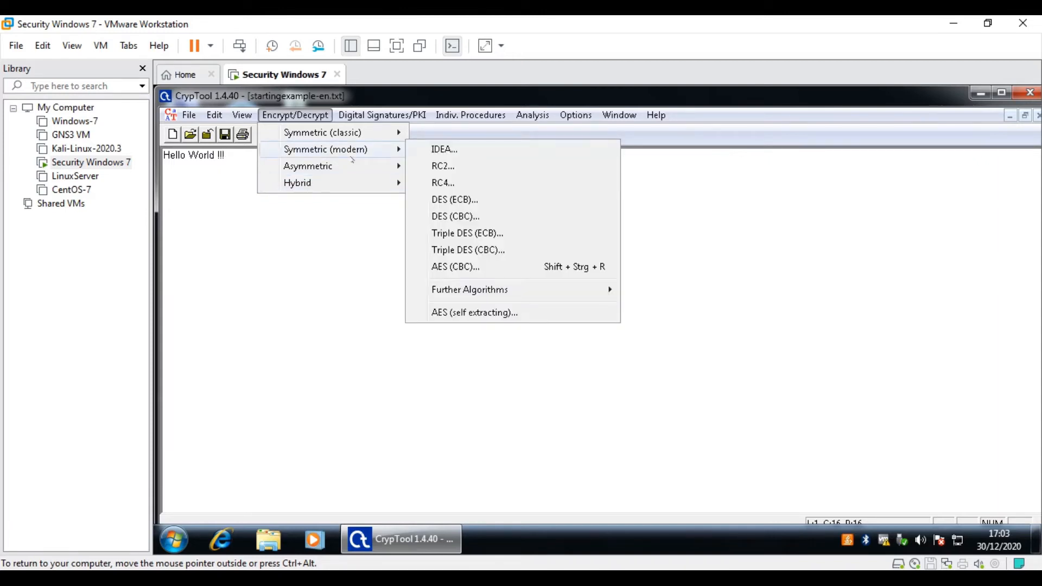
- Open the RC4 key entry and review the key length options, leaving it at 8 bits
click(461, 183)
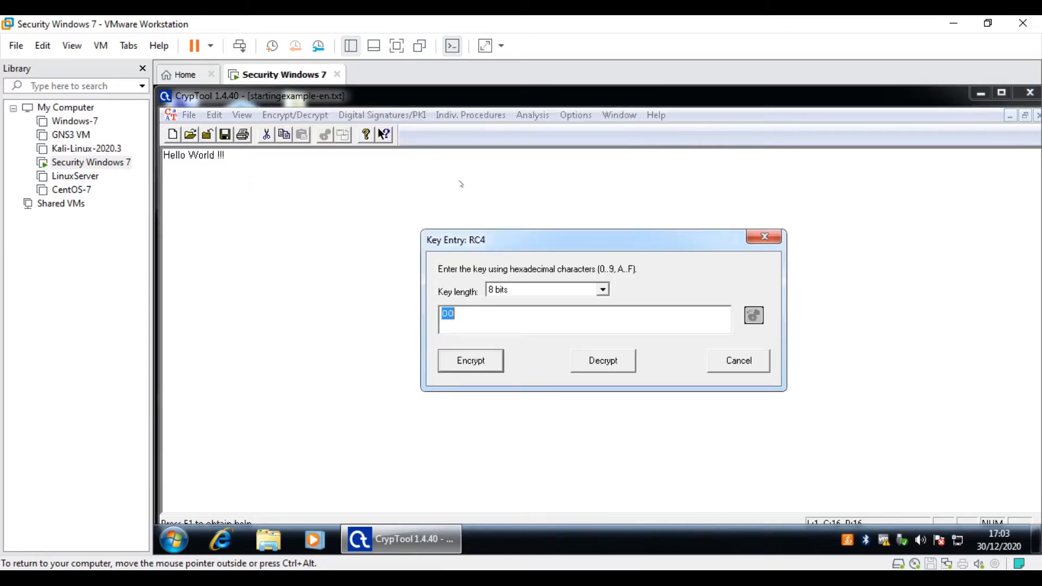
drag(586, 241, 488, 190)
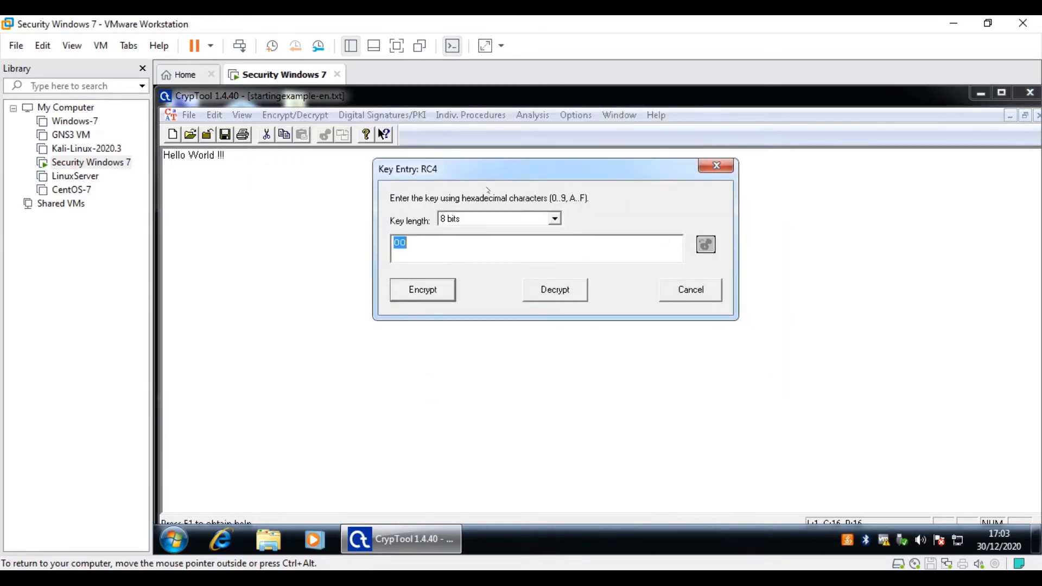
click(467, 218)
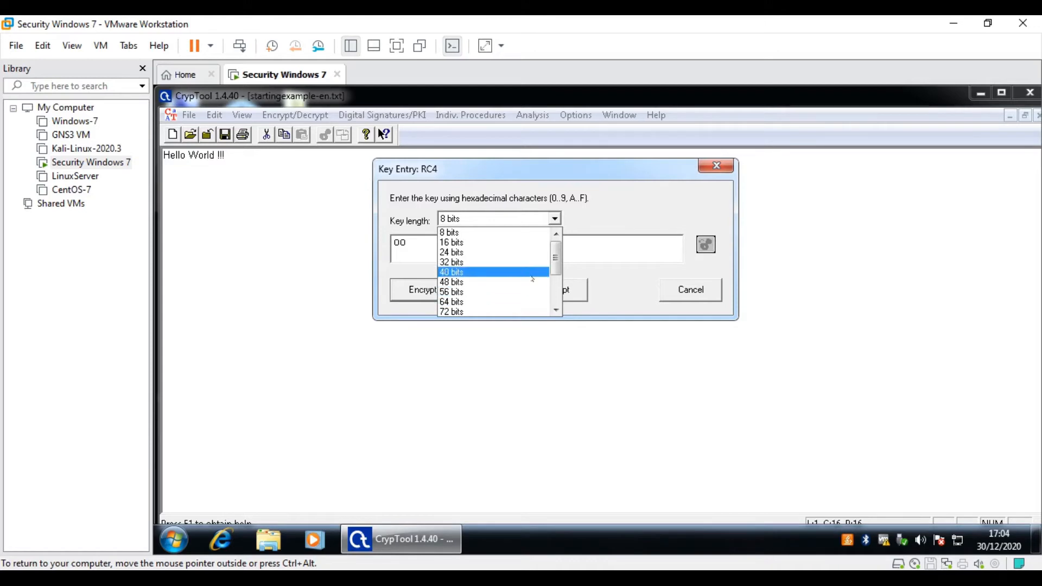
drag(555, 262, 556, 232)
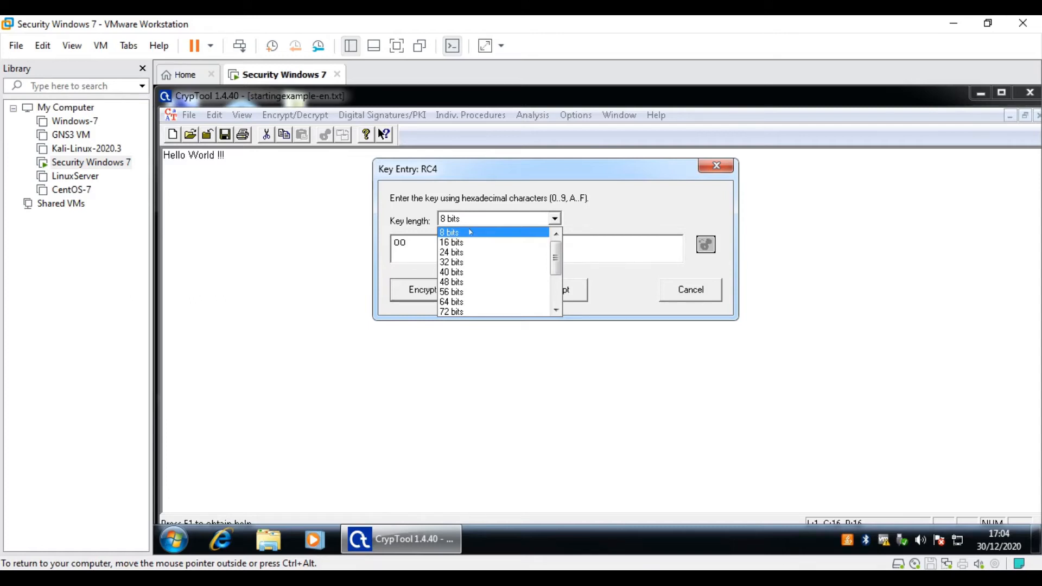
click(471, 232)
click(470, 244)
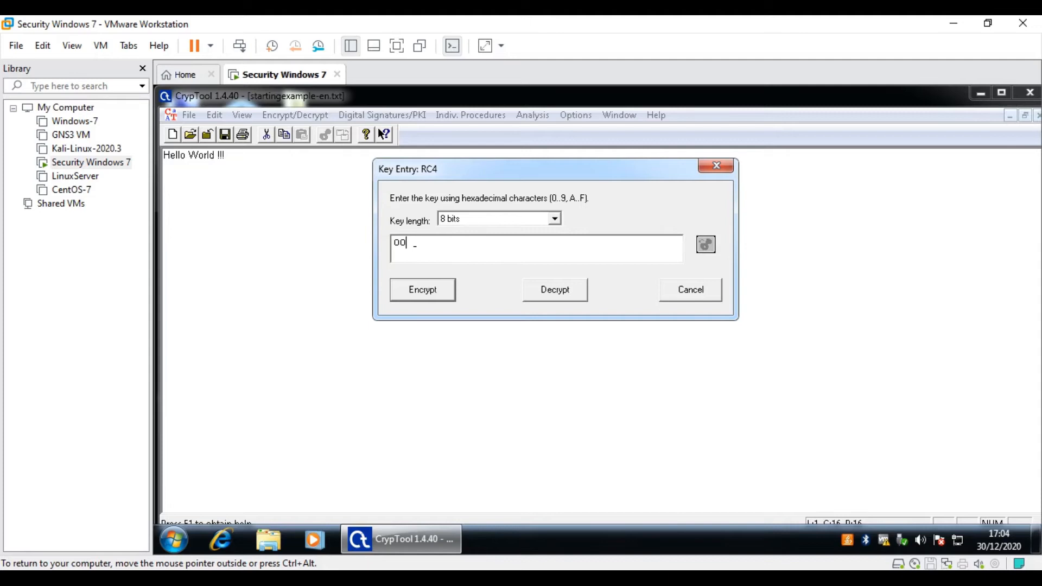
click(554, 219)
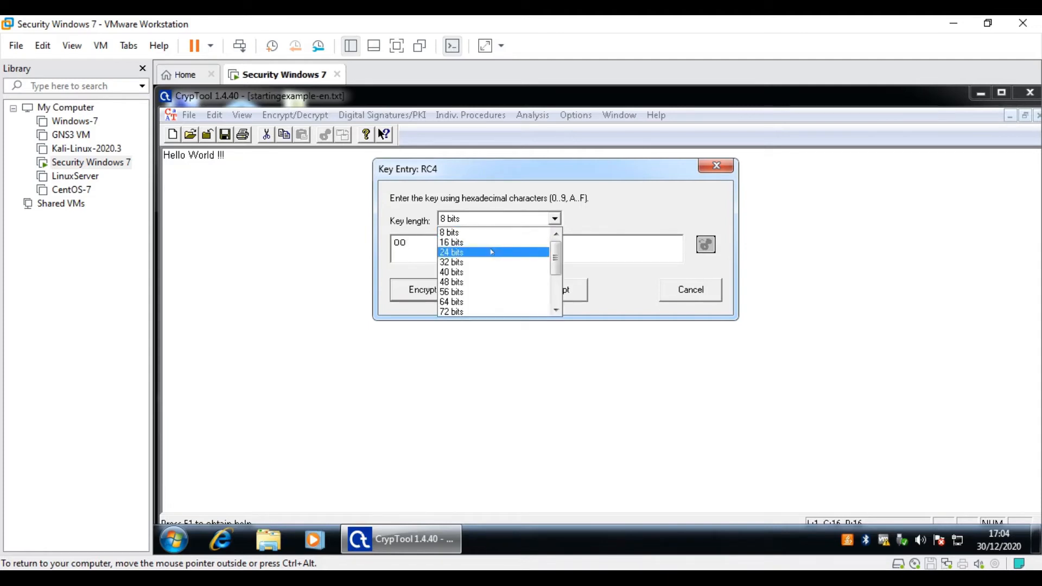
click(487, 237)
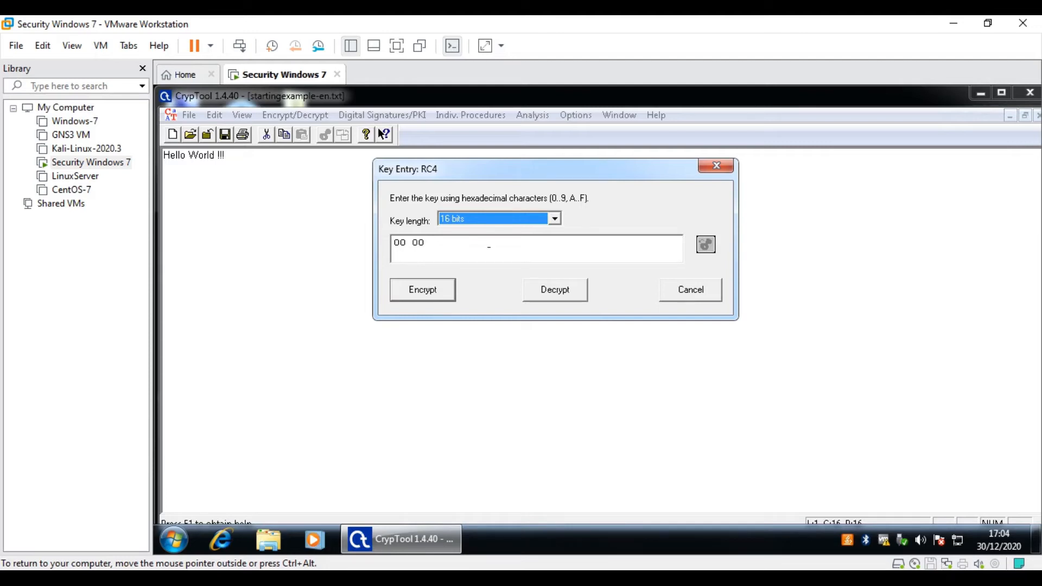
click(552, 219)
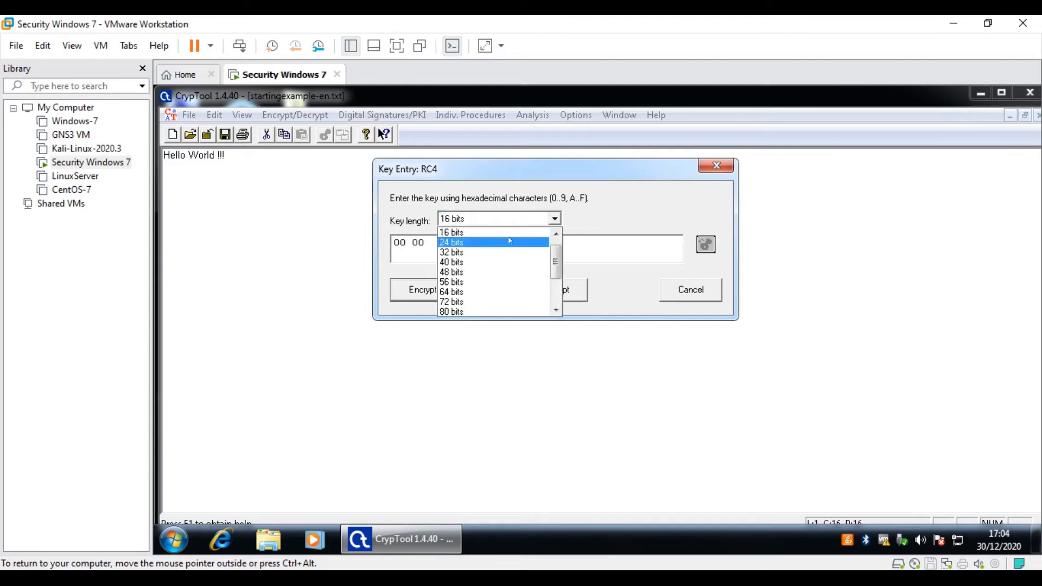
click(475, 232)
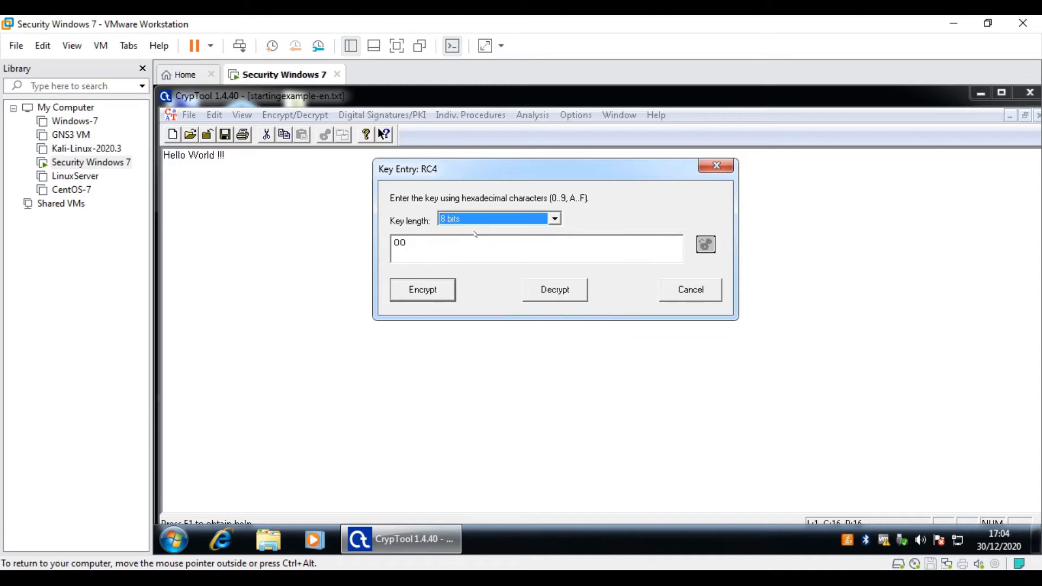
- Replace the default key 00 with 12 and encrypt the text
drag(413, 242, 384, 245)
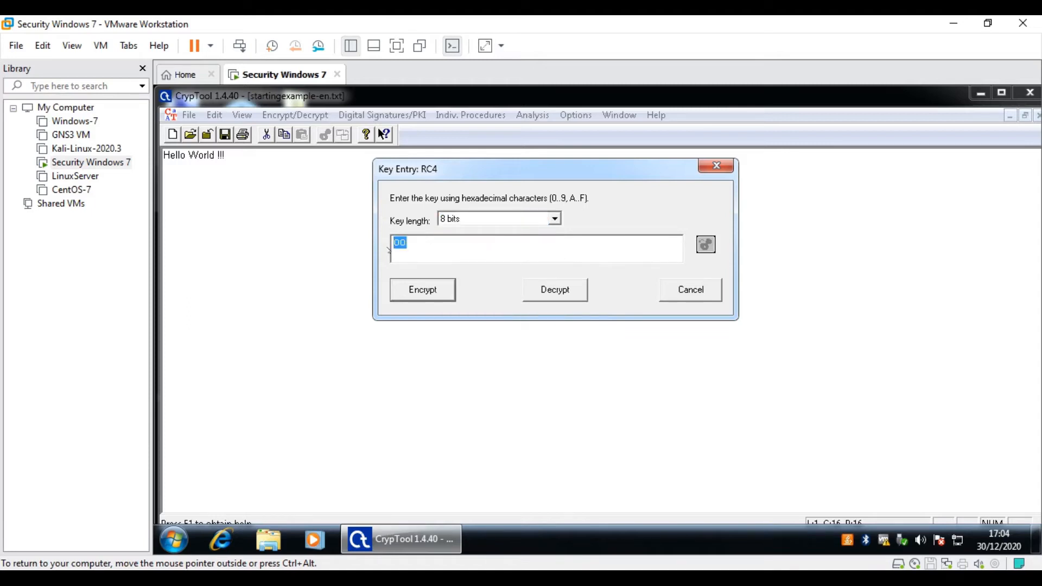
text(12)
click(422, 290)
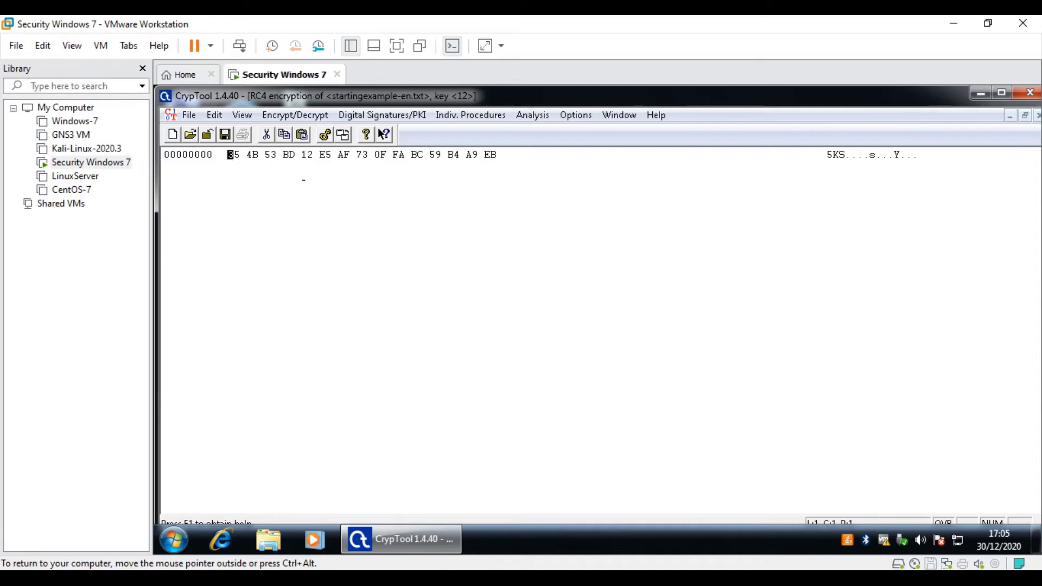
- Try decrypting the ciphertext with RC4 key 00, then close the wrong-key result
click(295, 115)
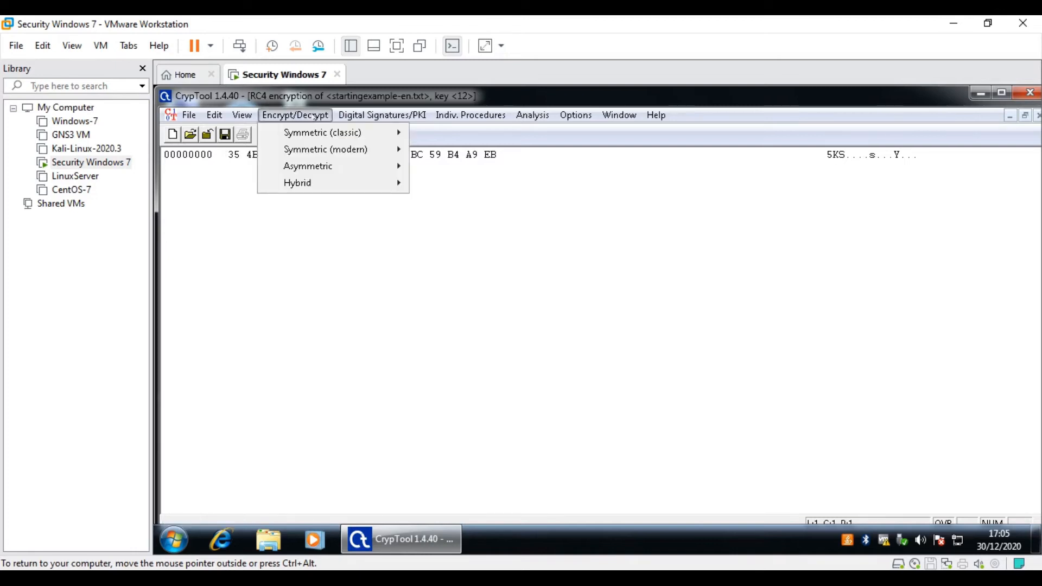
mouse_move(308, 147)
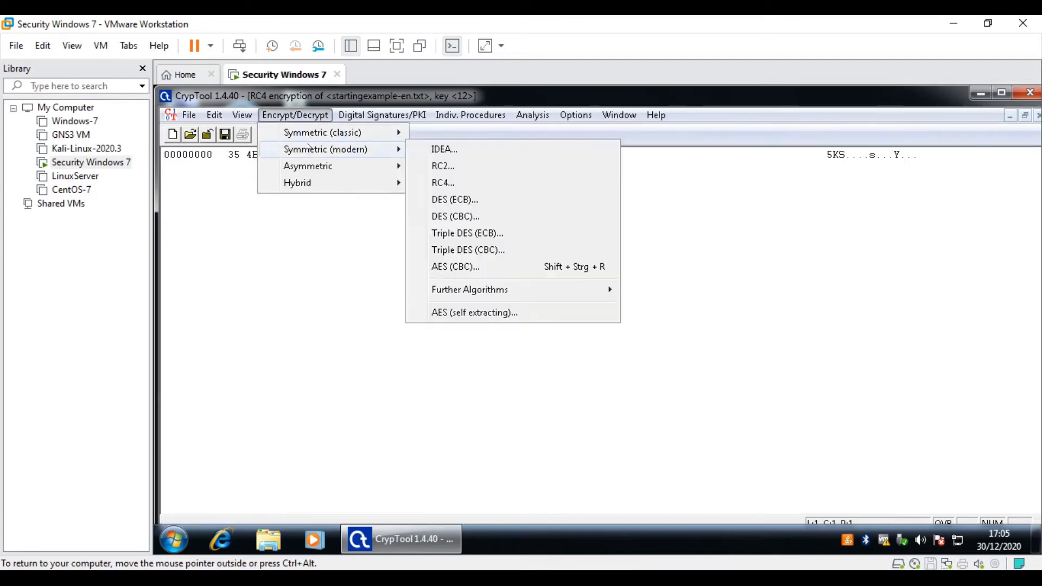
click(459, 183)
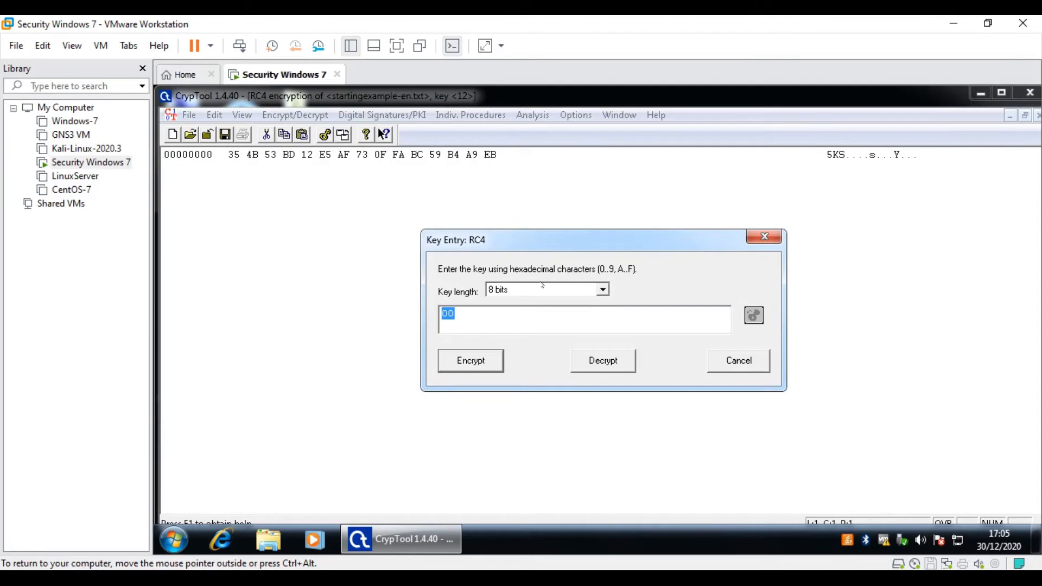
text(00)
click(602, 361)
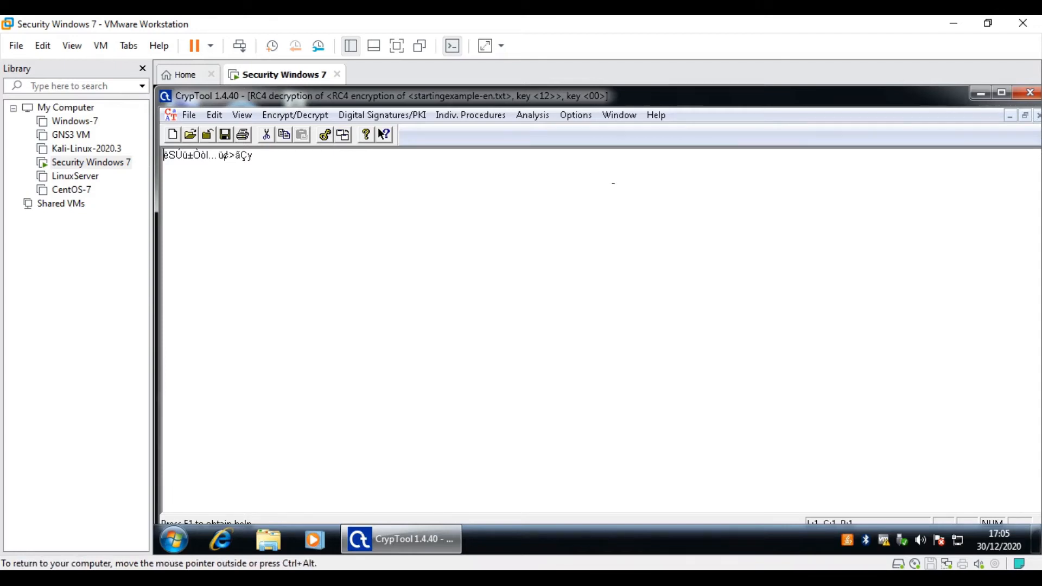
click(1038, 115)
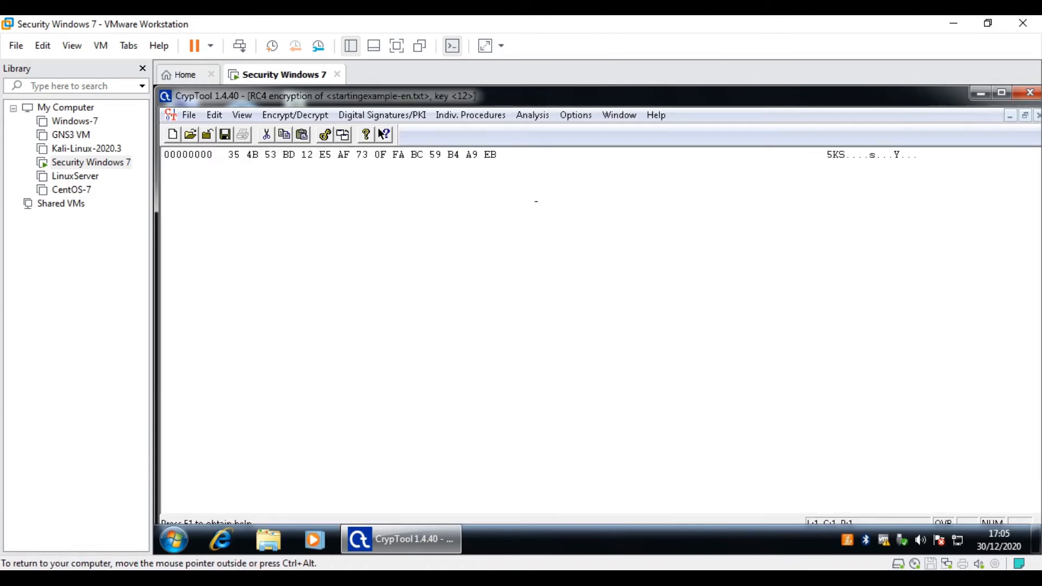
click(295, 115)
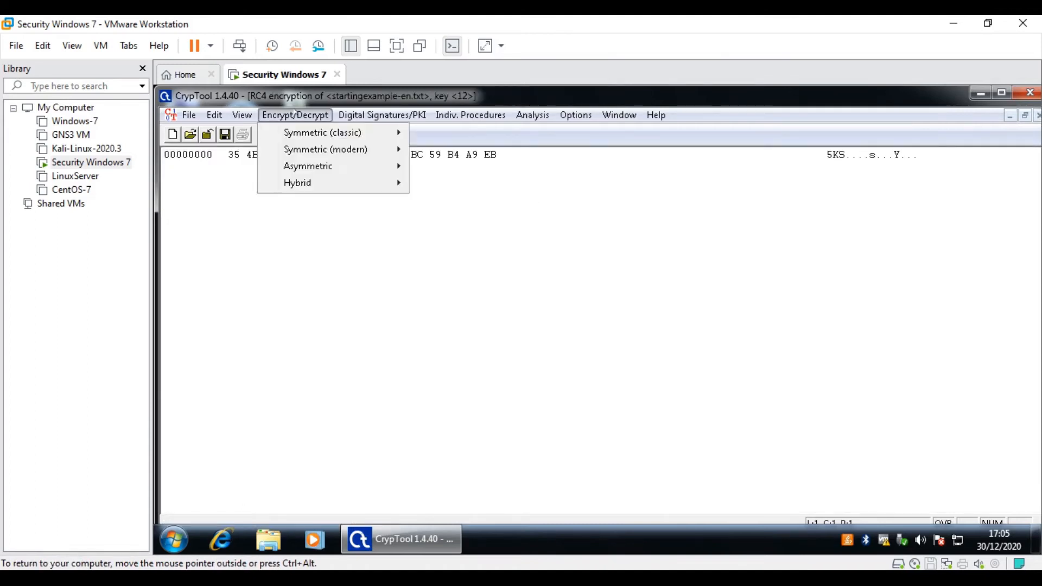
mouse_move(325, 150)
click(449, 183)
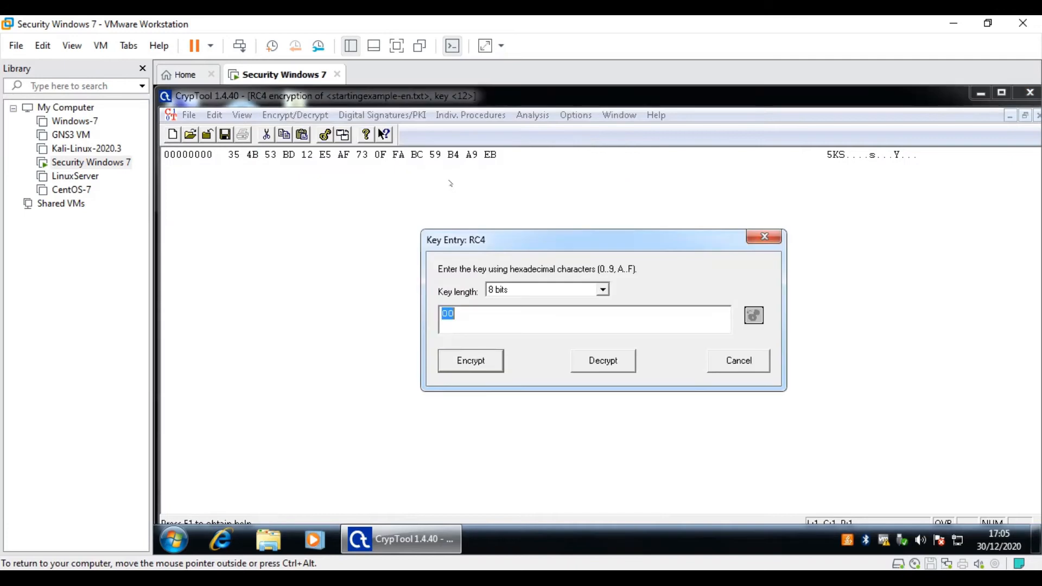
text(12)
click(633, 360)
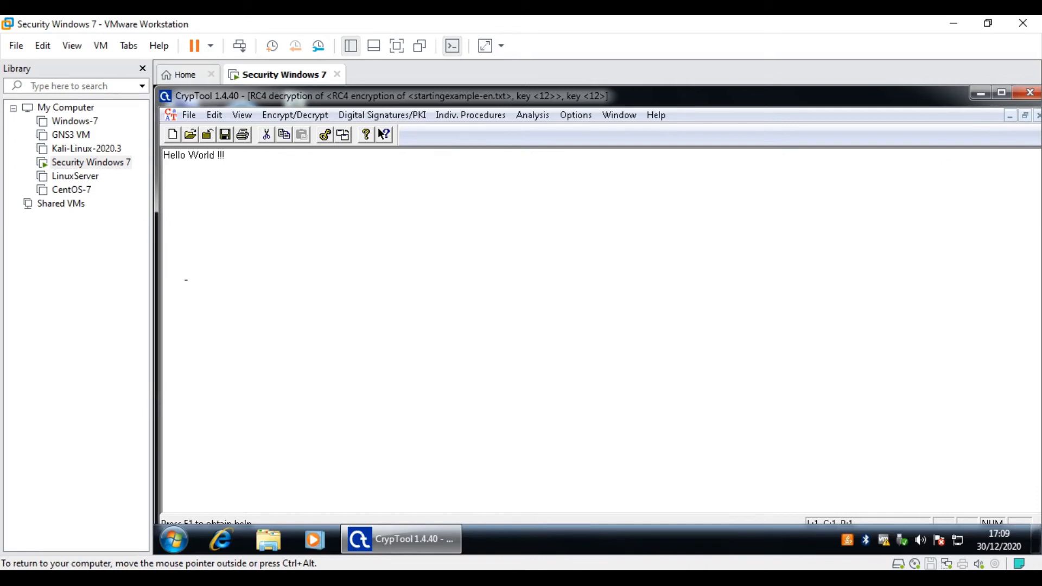
click(295, 114)
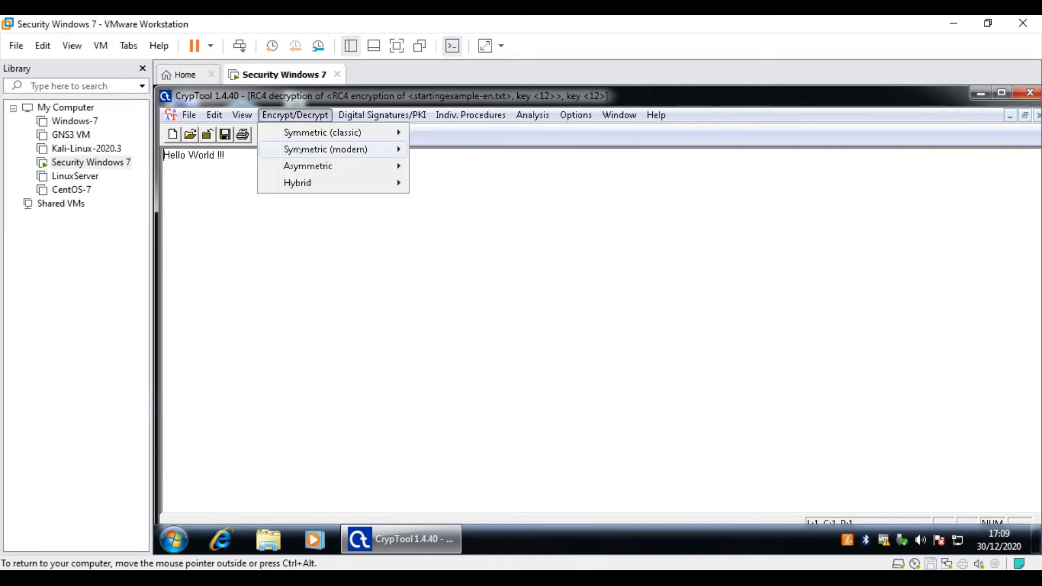
mouse_move(347, 150)
click(452, 183)
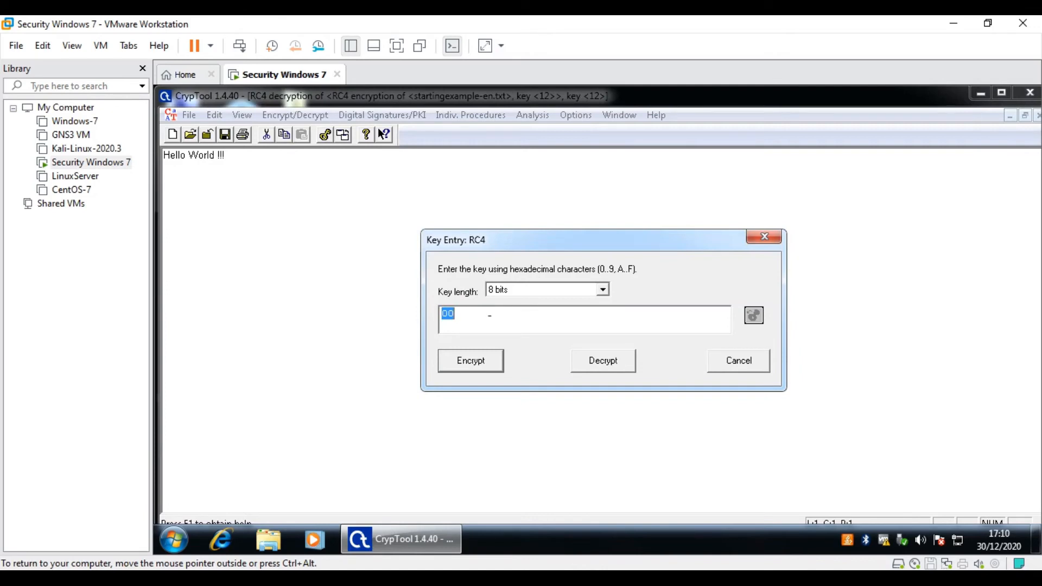
text(12)
key(Return)
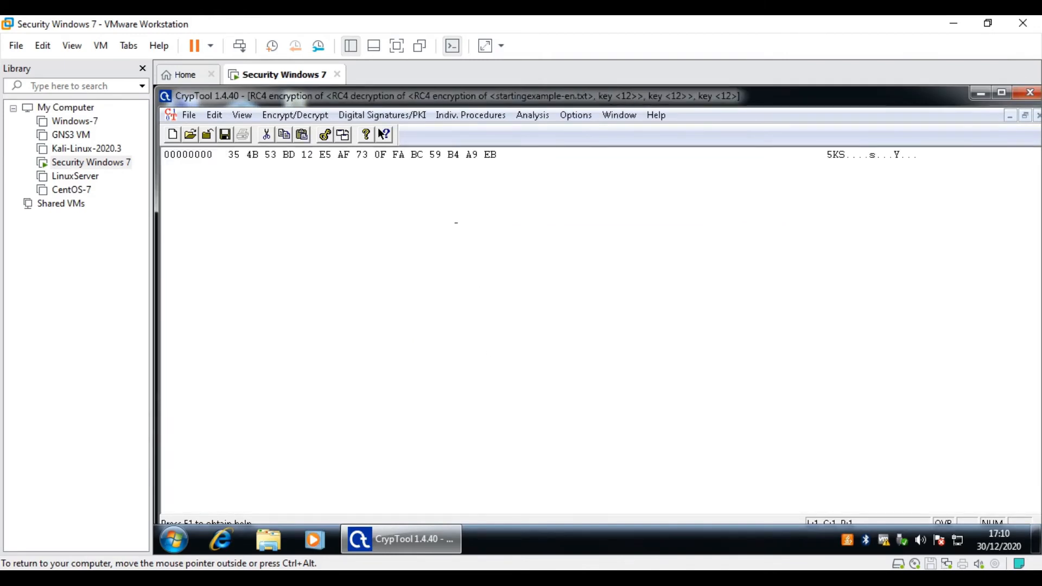
- Run an 8-bit RC4 brute-force on the ciphertext, finding key 12 (entropy 3.0062), then close the results
click(536, 117)
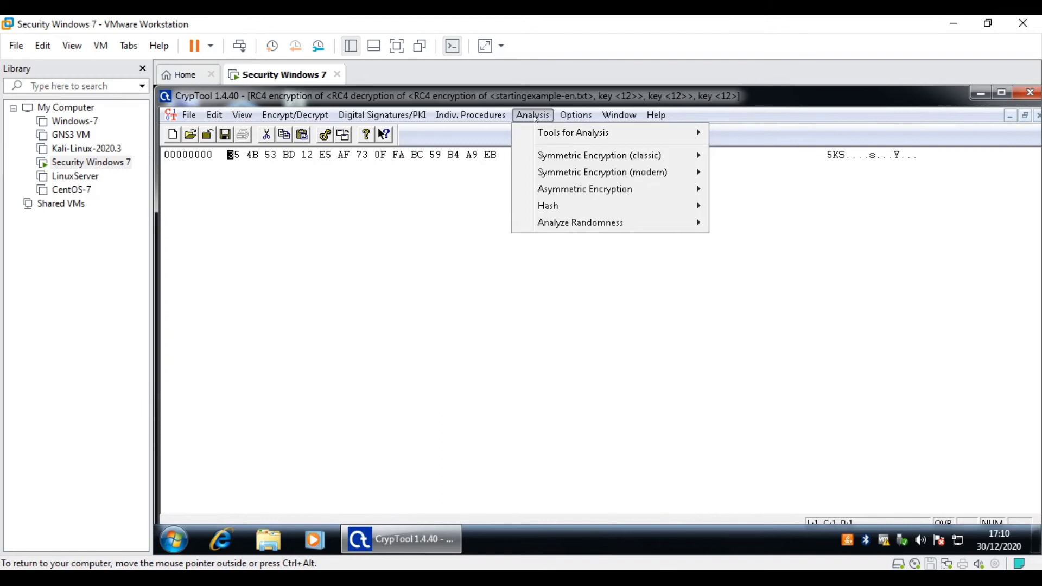
mouse_move(548, 172)
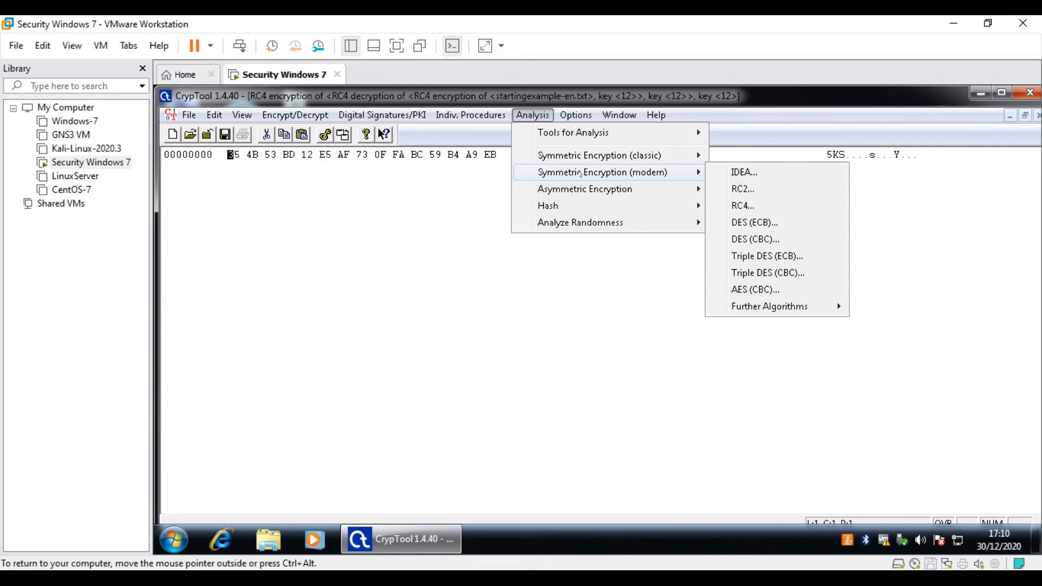
click(732, 207)
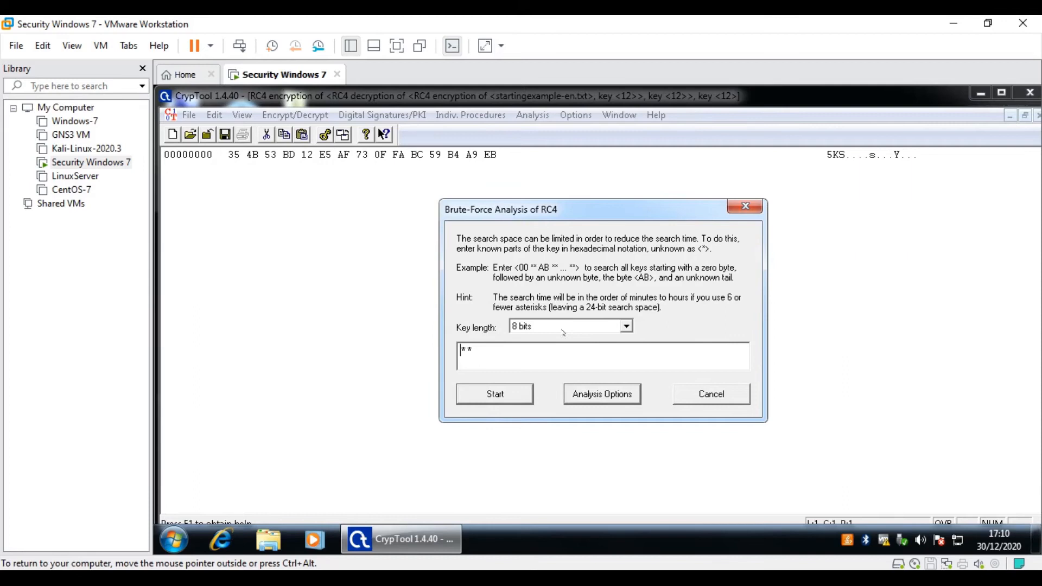
drag(617, 219, 585, 125)
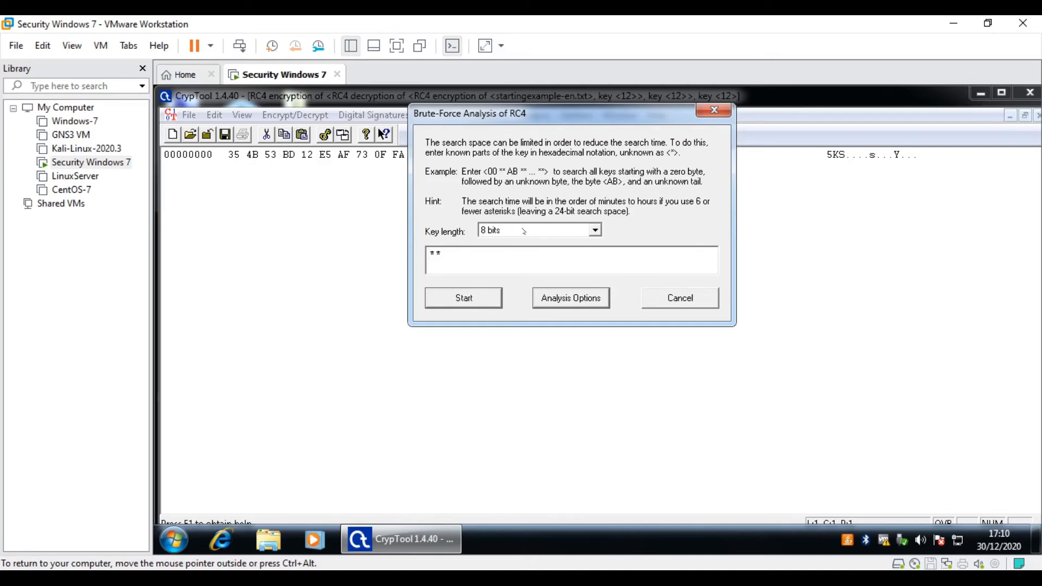
click(481, 304)
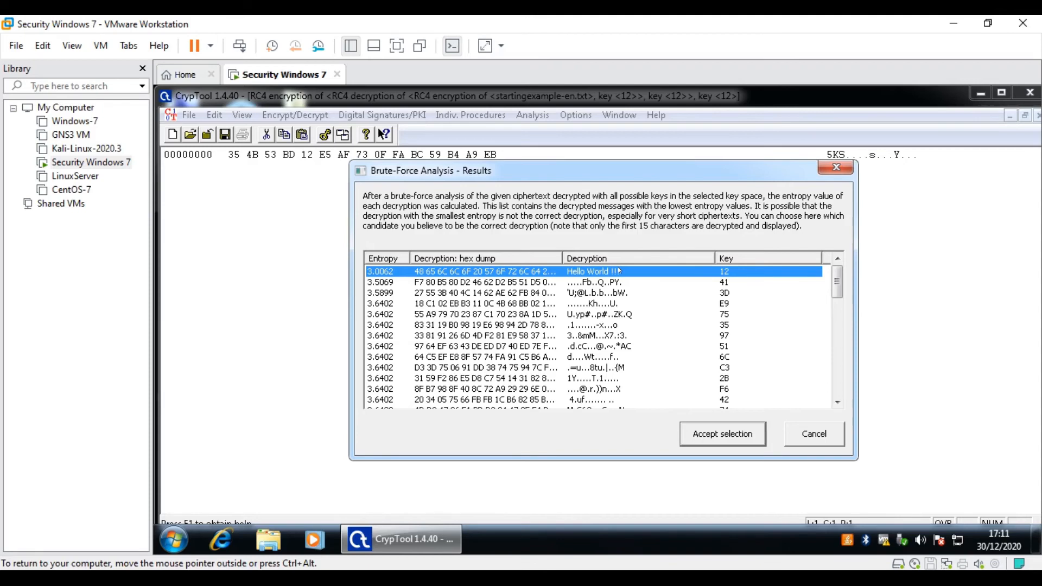
click(816, 433)
- Return to the Hello World !!! document and RC4-encrypt it with 16-bit key 12 34, giving A7 9D 37 67…
key(ctrl+alt)
key(ctrl+g)
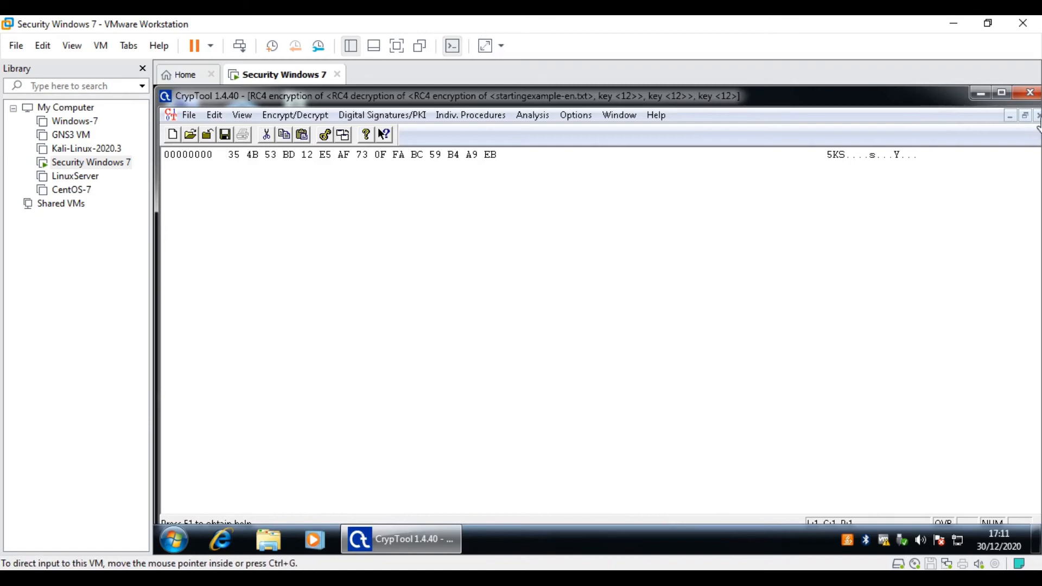
key(ctrl+F4)
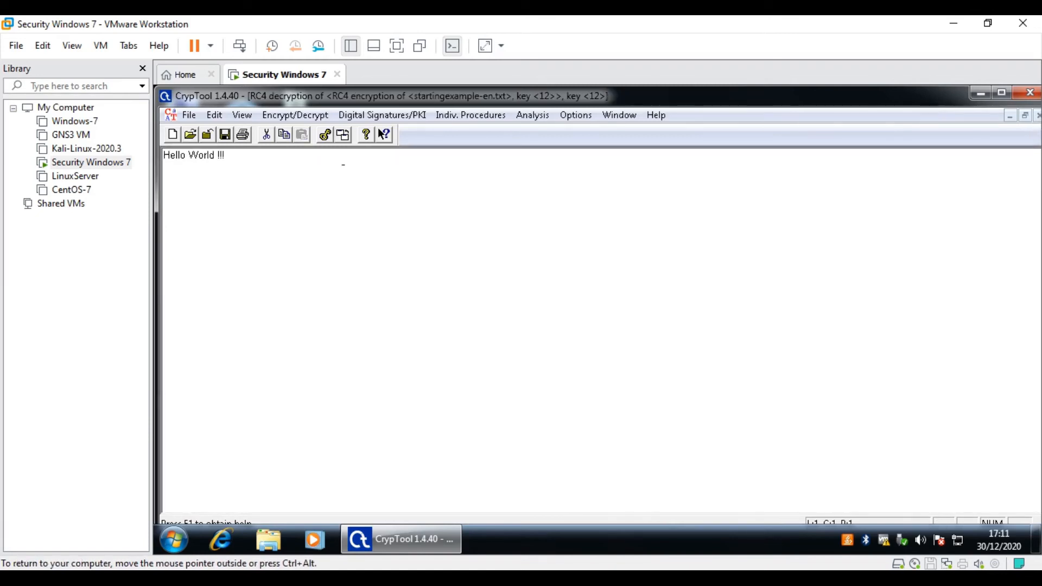
click(294, 114)
mouse_move(326, 148)
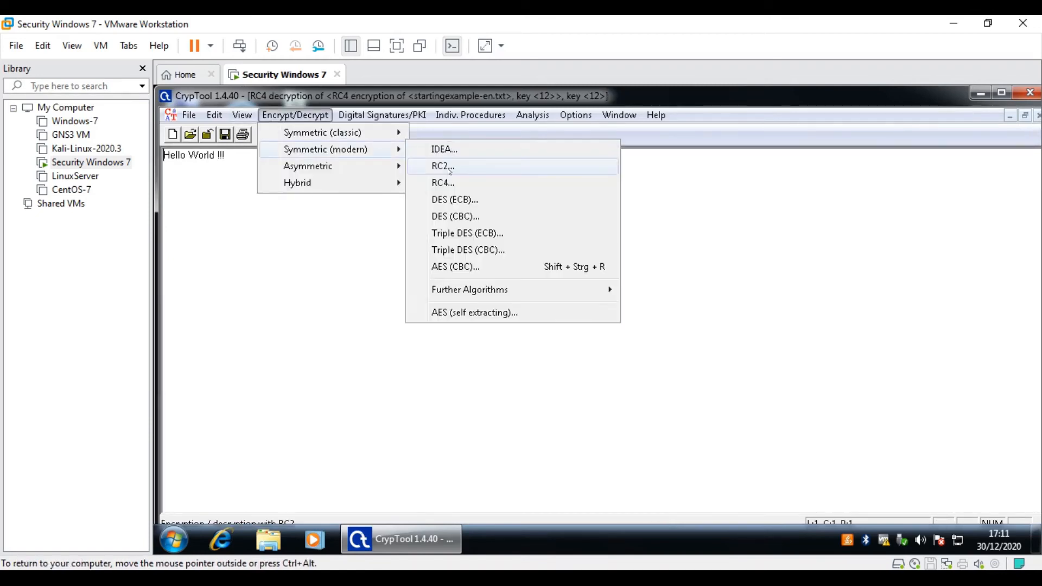
click(444, 183)
click(529, 291)
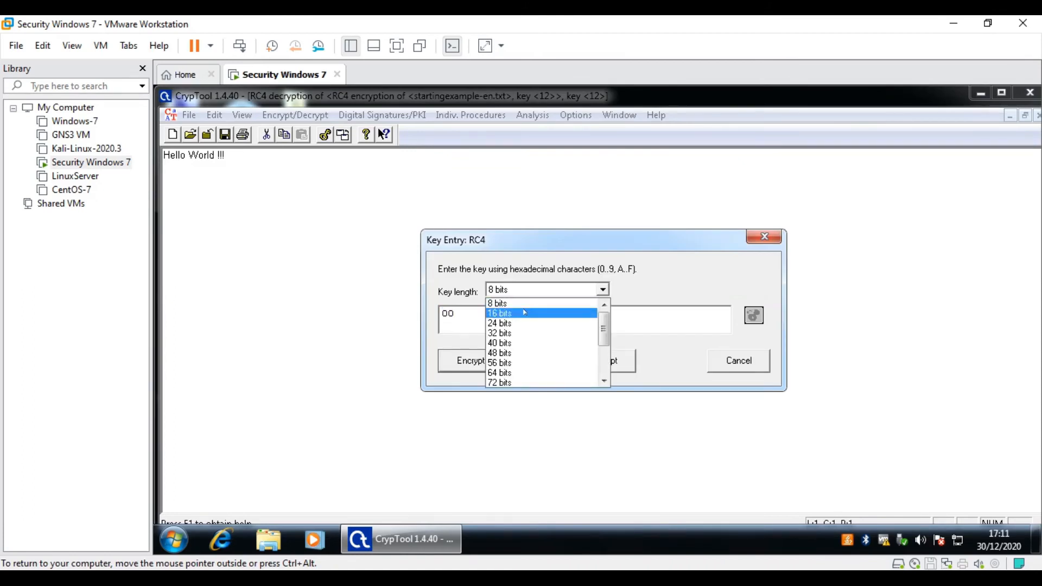
click(524, 313)
key(Tab)
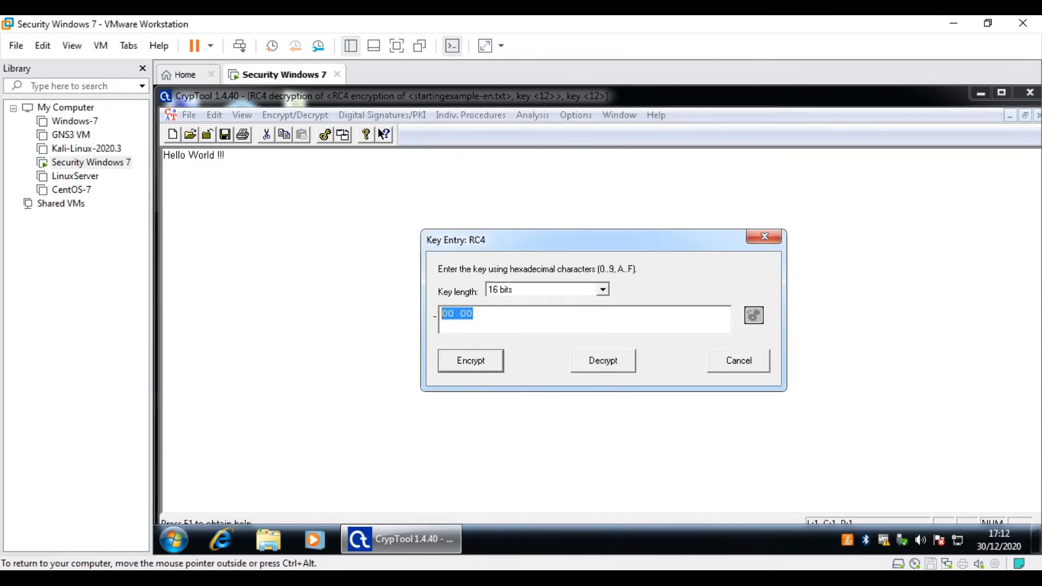
text(1234)
key(Return)
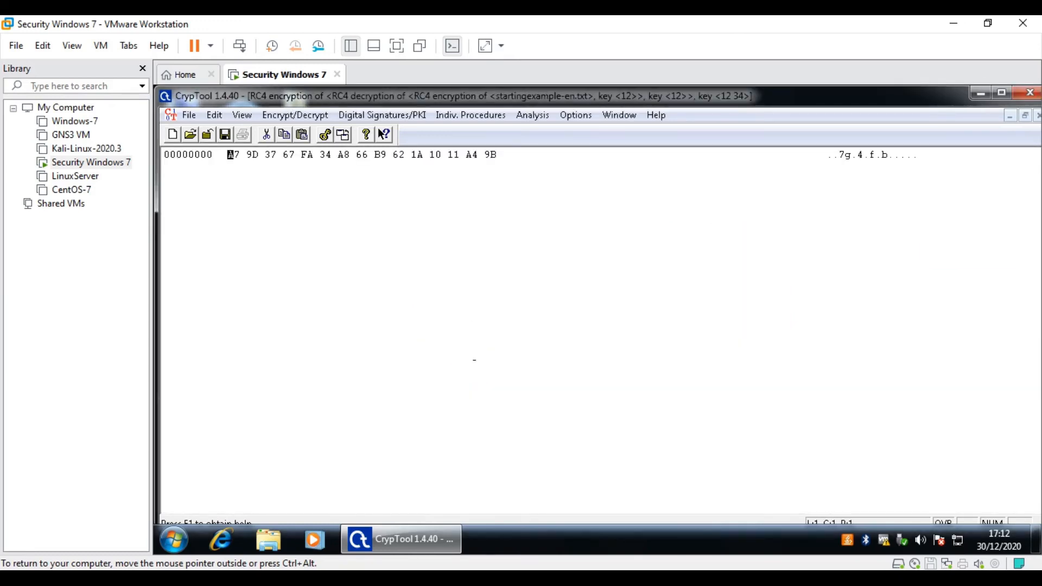
click(532, 114)
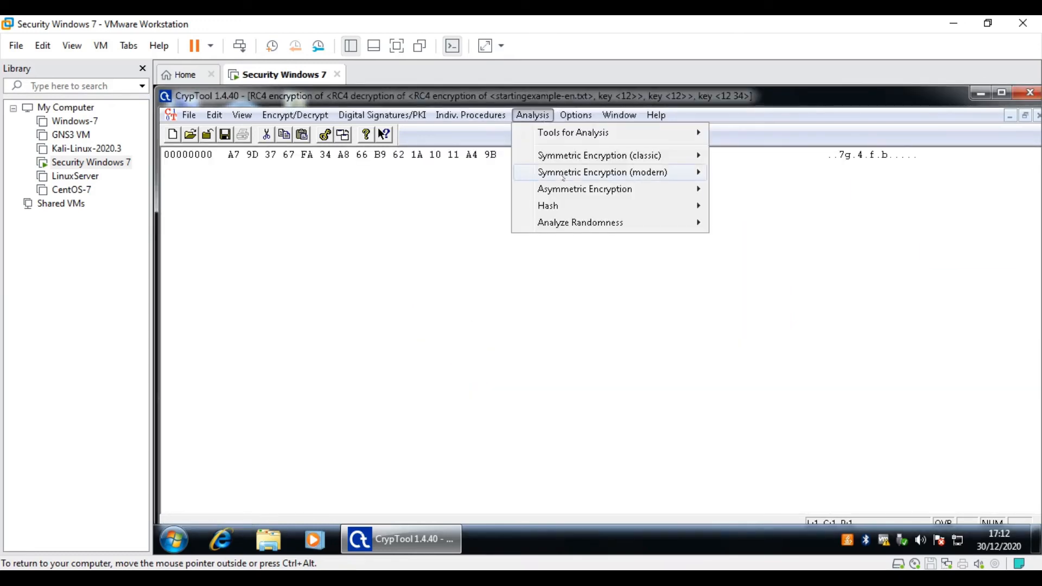
mouse_move(563, 174)
click(743, 206)
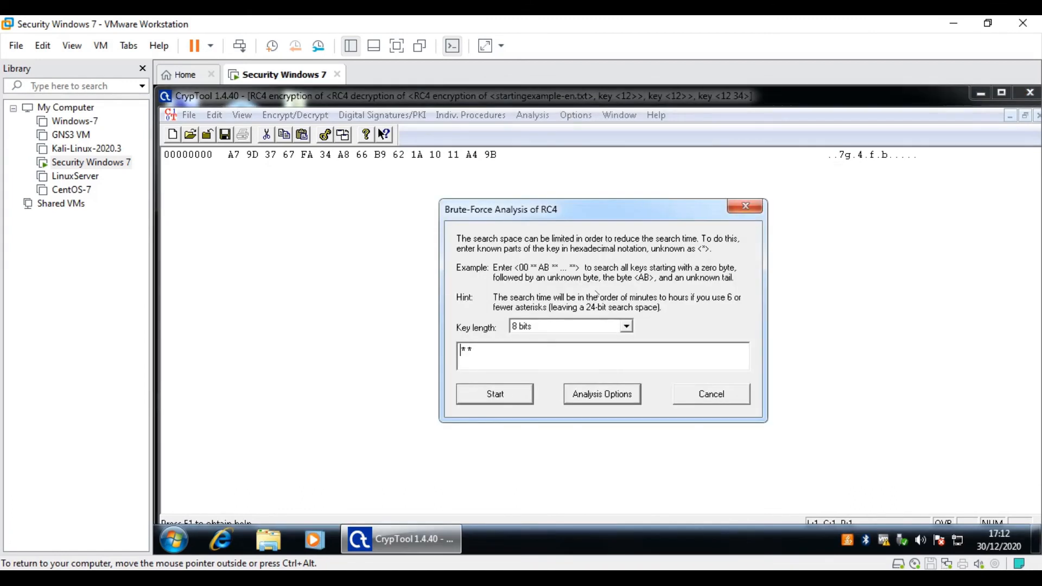
click(542, 326)
click(527, 359)
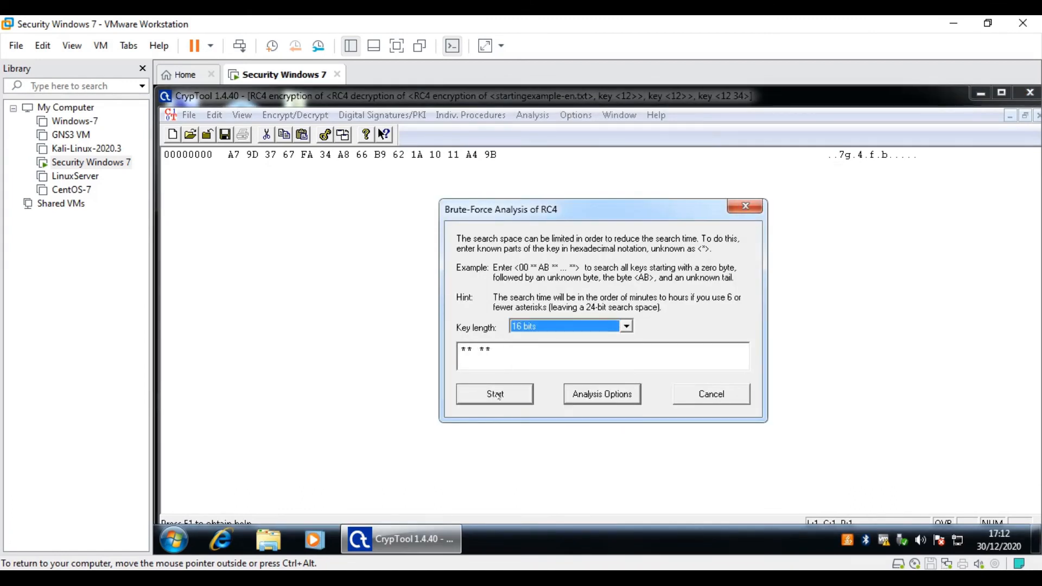
click(499, 393)
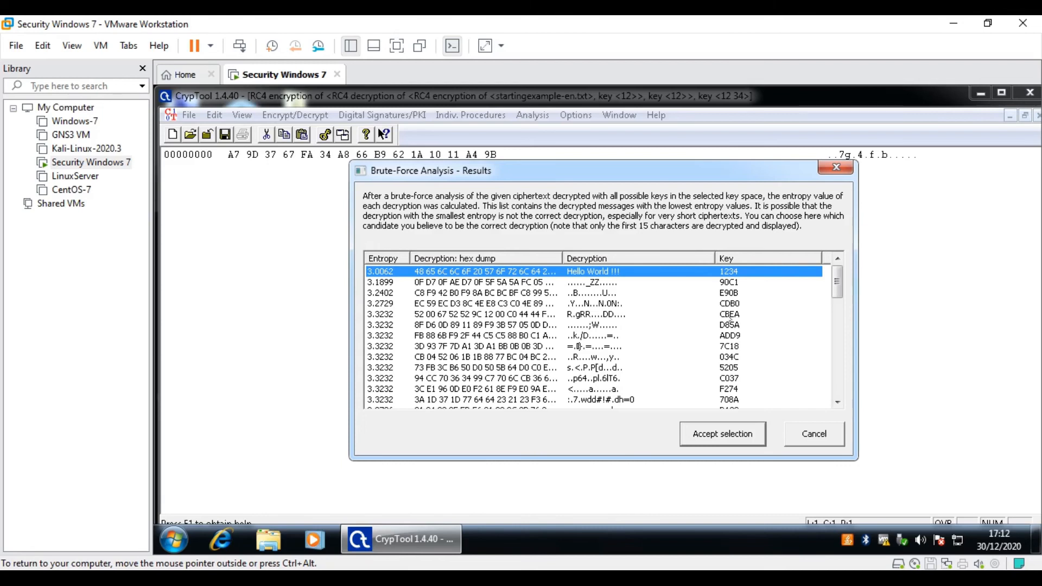
click(797, 436)
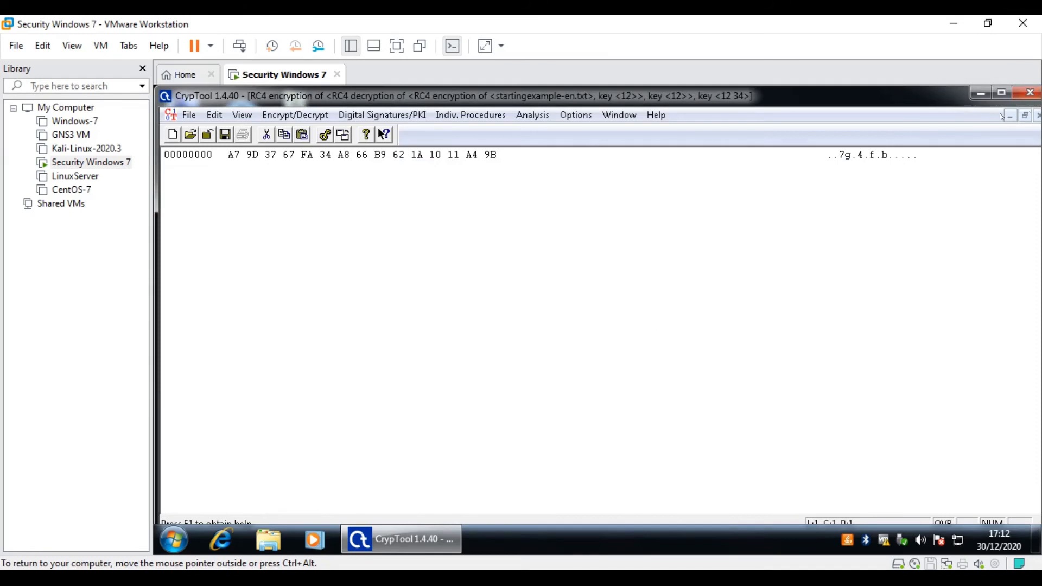
- RC4-encrypt the Hello World !!! document with 32-bit key 12 34 56 78, giving F6 AE…
key(ctrl+F4)
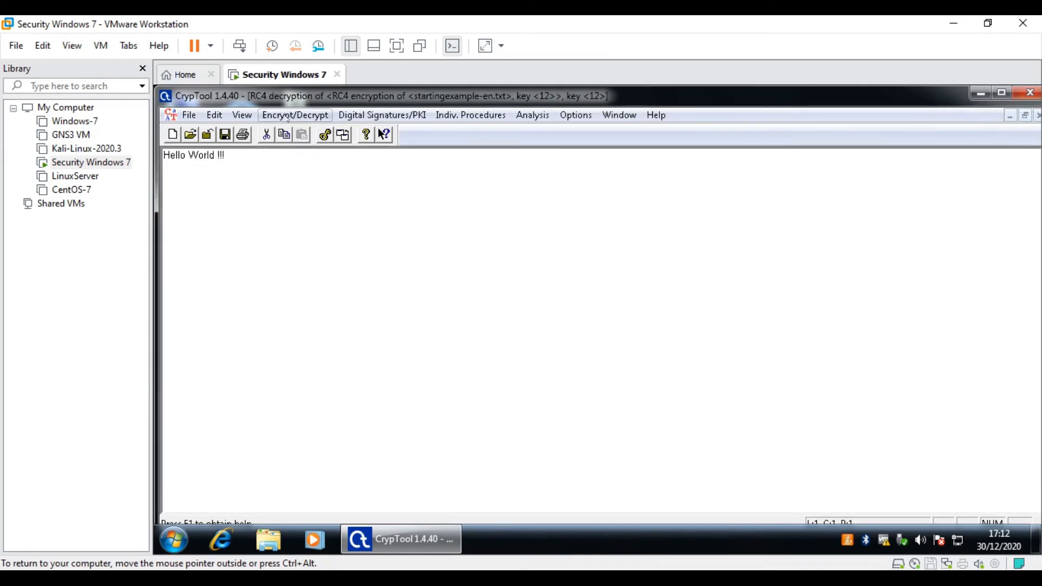
click(295, 115)
mouse_move(301, 149)
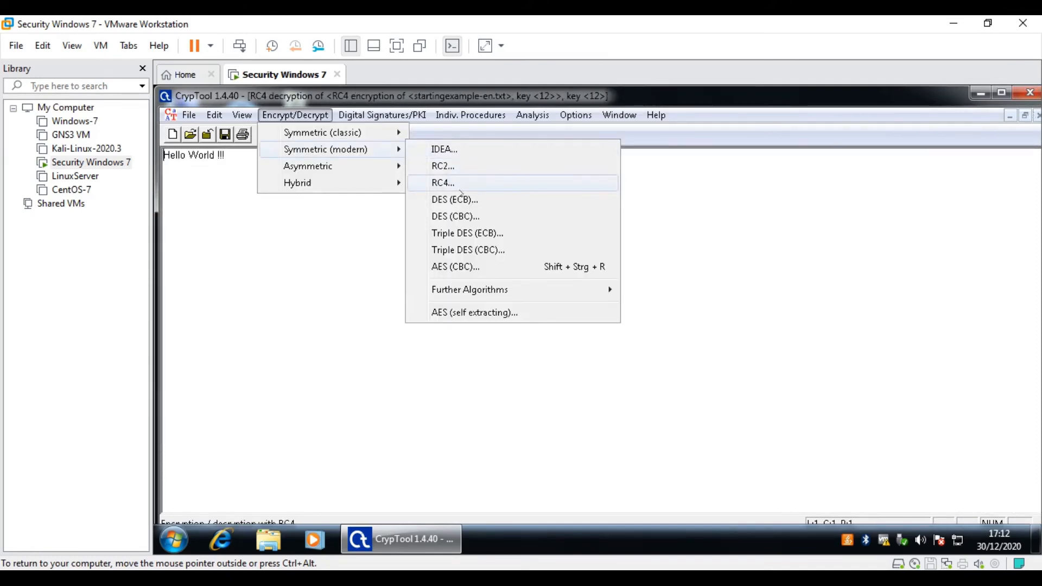
click(461, 181)
click(512, 288)
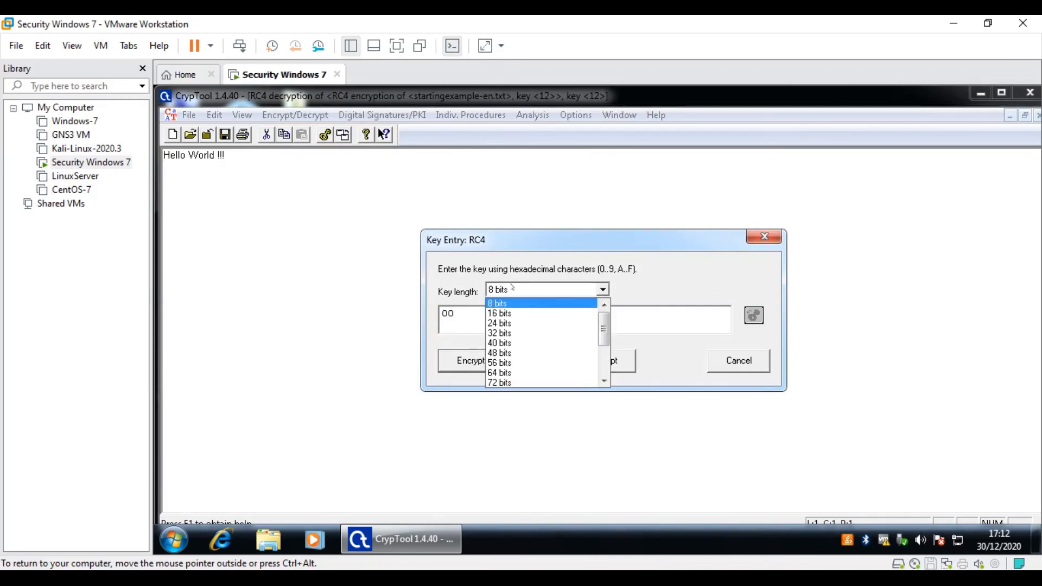
click(519, 333)
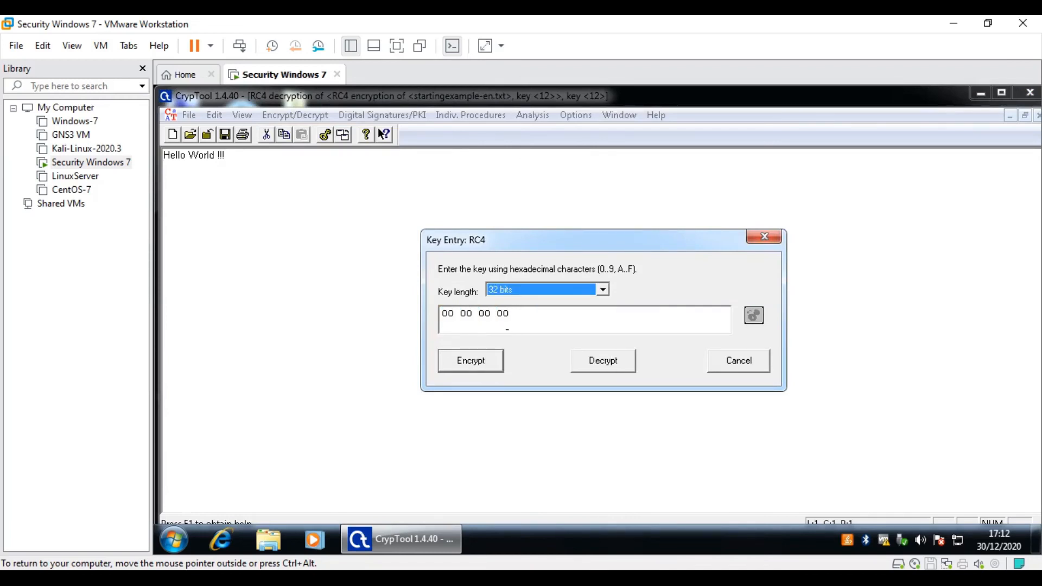
key(Tab)
text(12 34 )
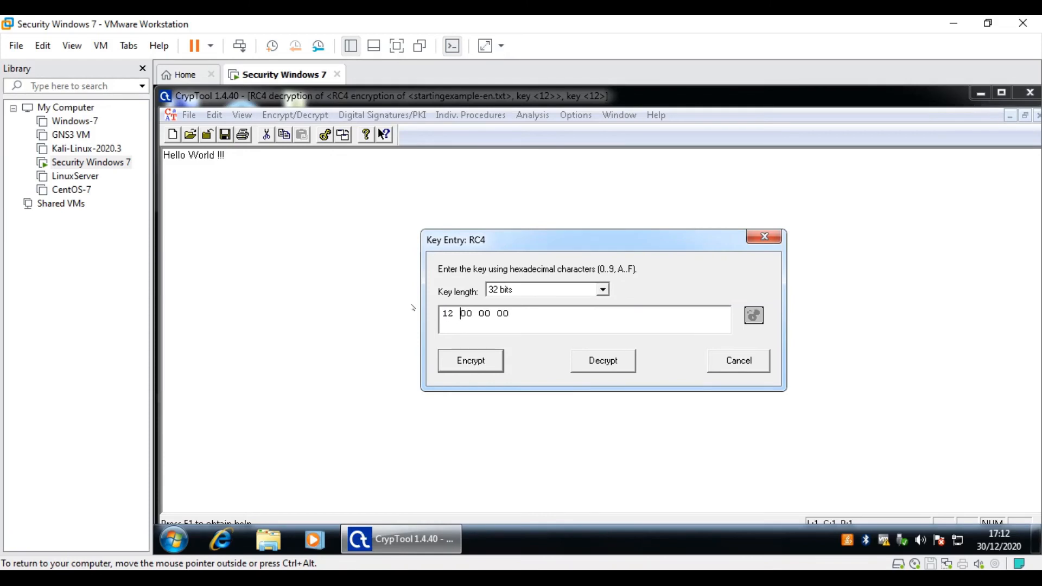
text(56 78)
click(496, 368)
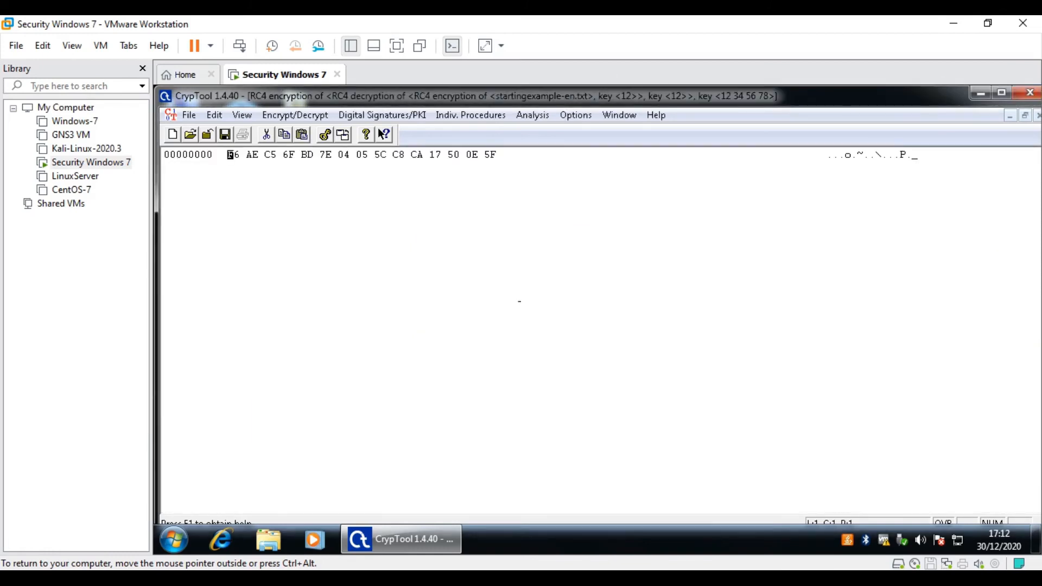
- Open the RC4 brute-force analysis dialog for the new 32-bit ciphertext
click(532, 114)
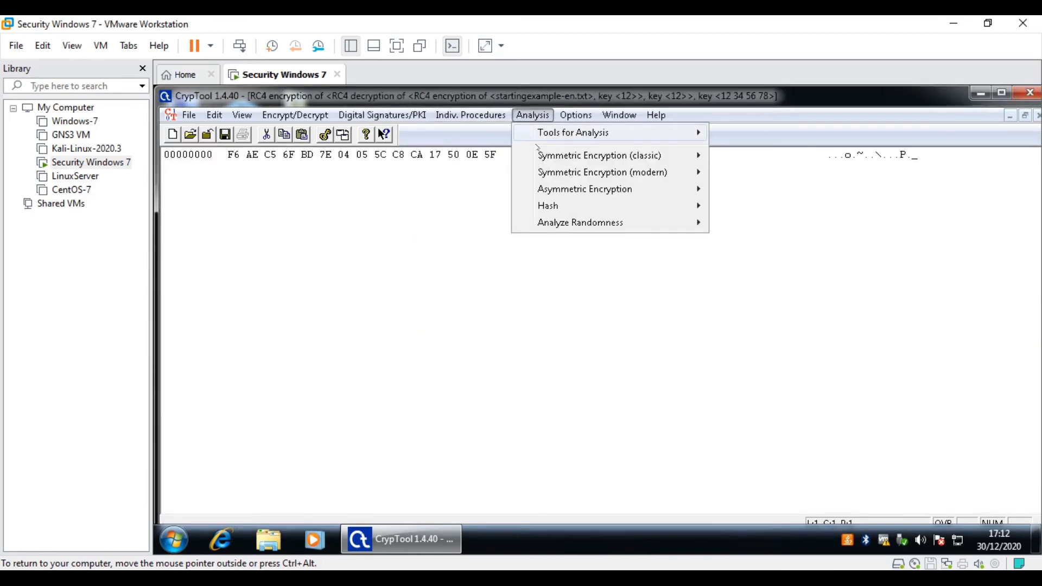
mouse_move(564, 172)
click(740, 205)
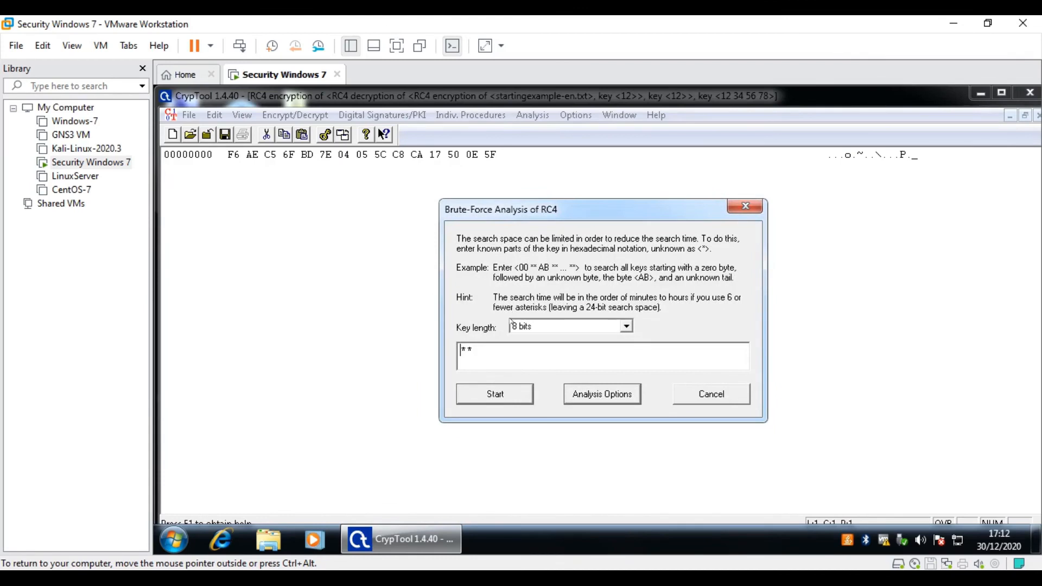